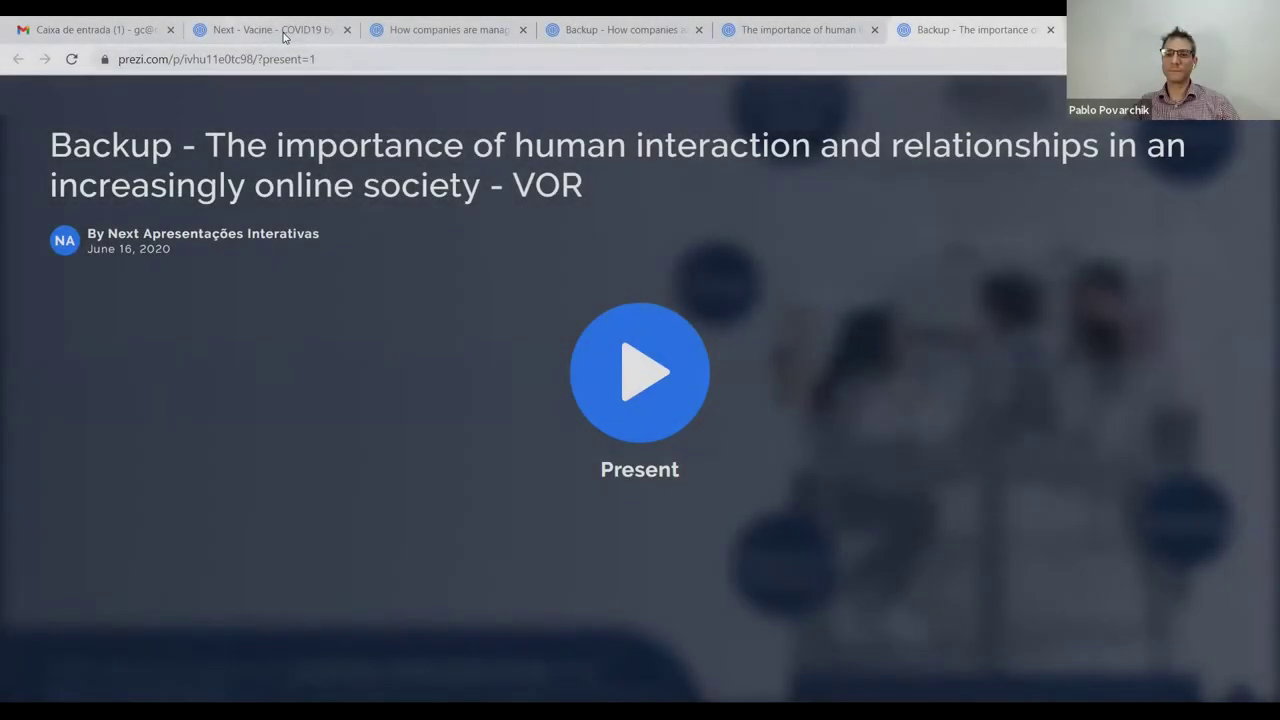
Step: Start "The importance of human interaction and relationships in an increasingly online society" and its backup VOR version, ending on the original
left_click(225, 22)
left_click(600, 29)
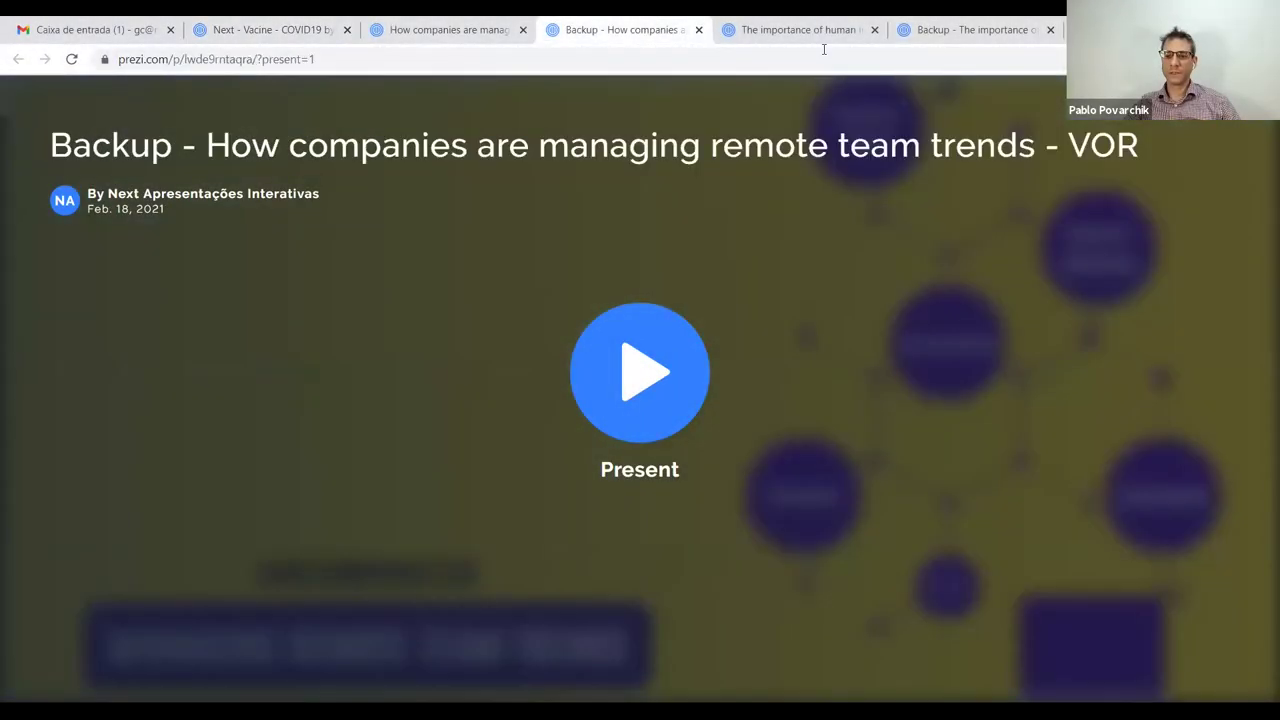
left_click(795, 29)
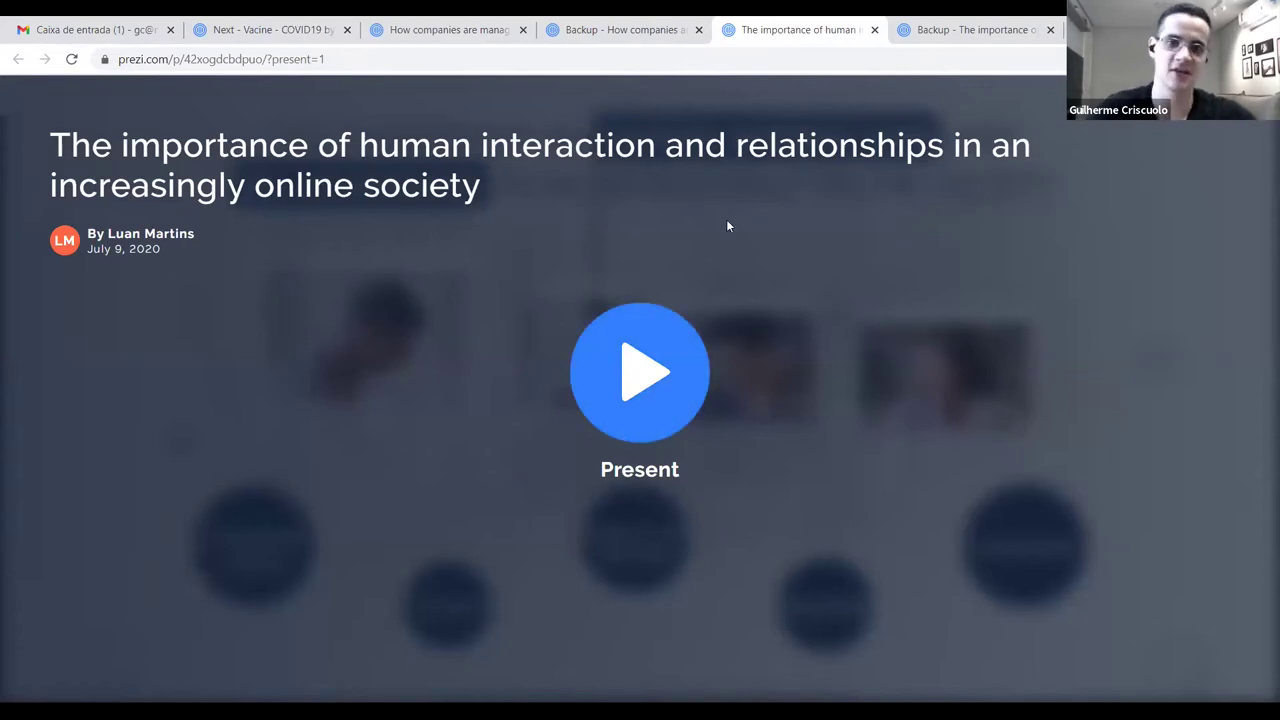
left_click(729, 248)
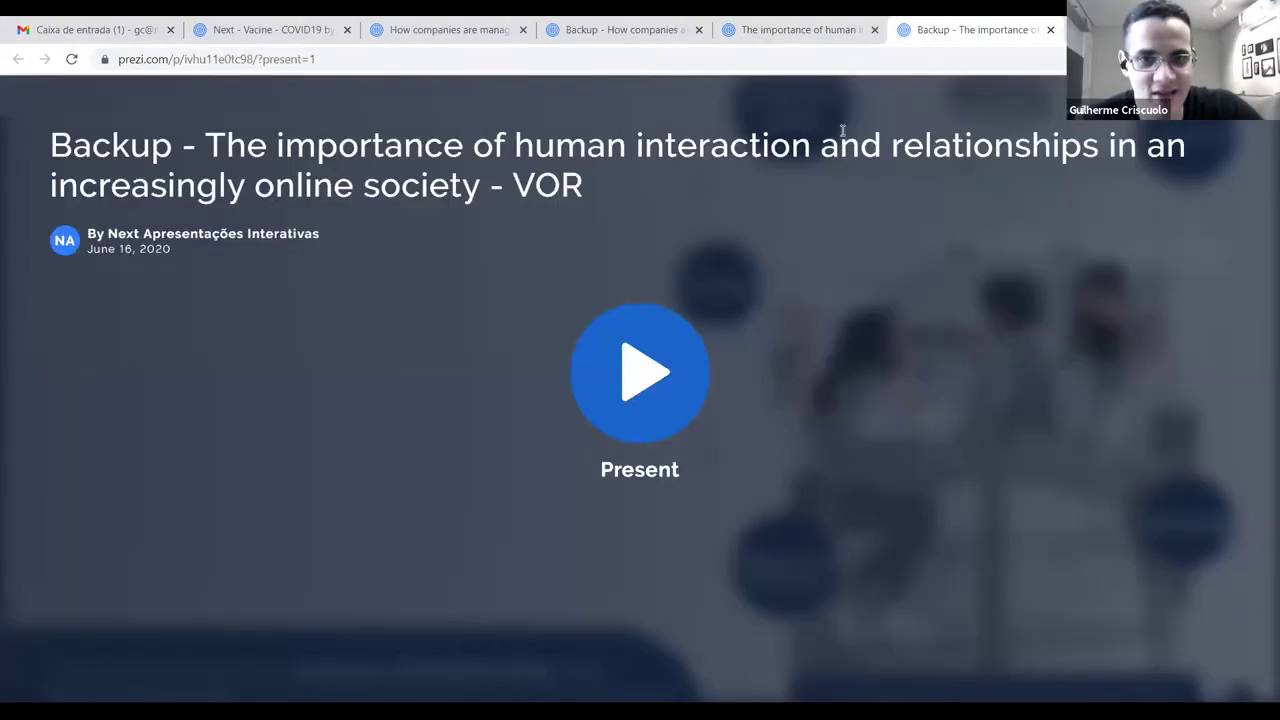
left_click(970, 29)
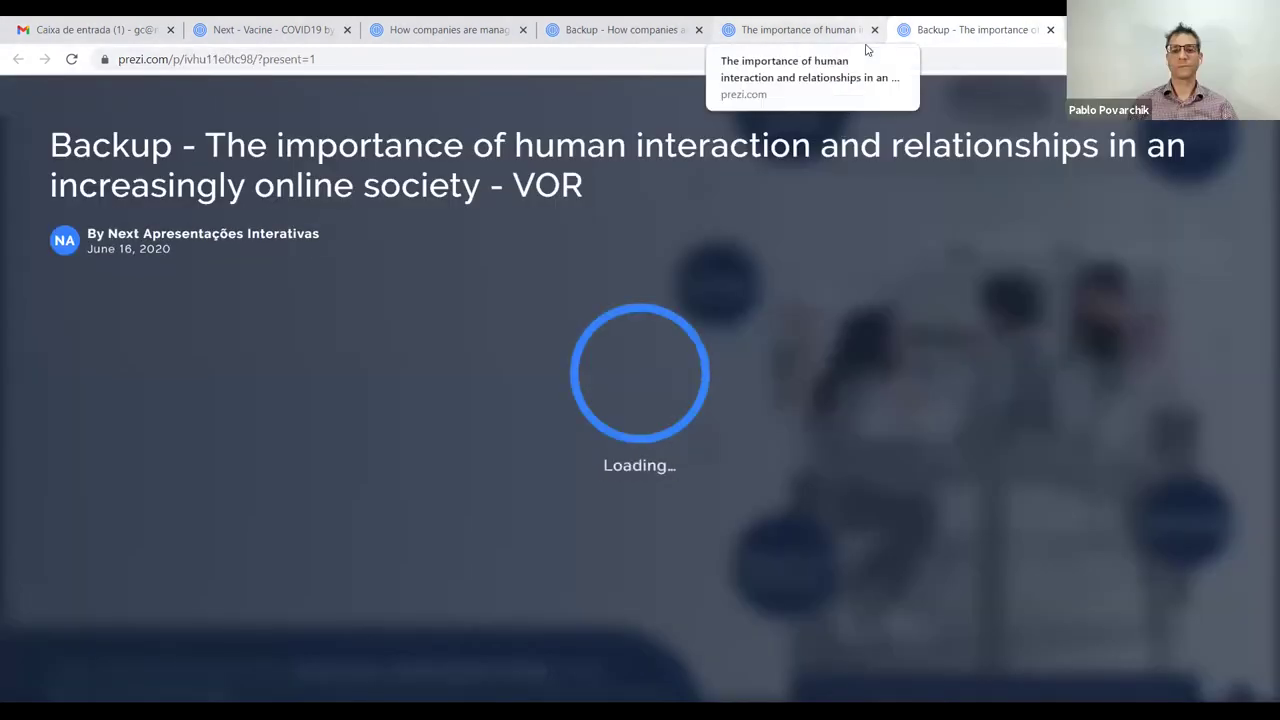
left_click(860, 32)
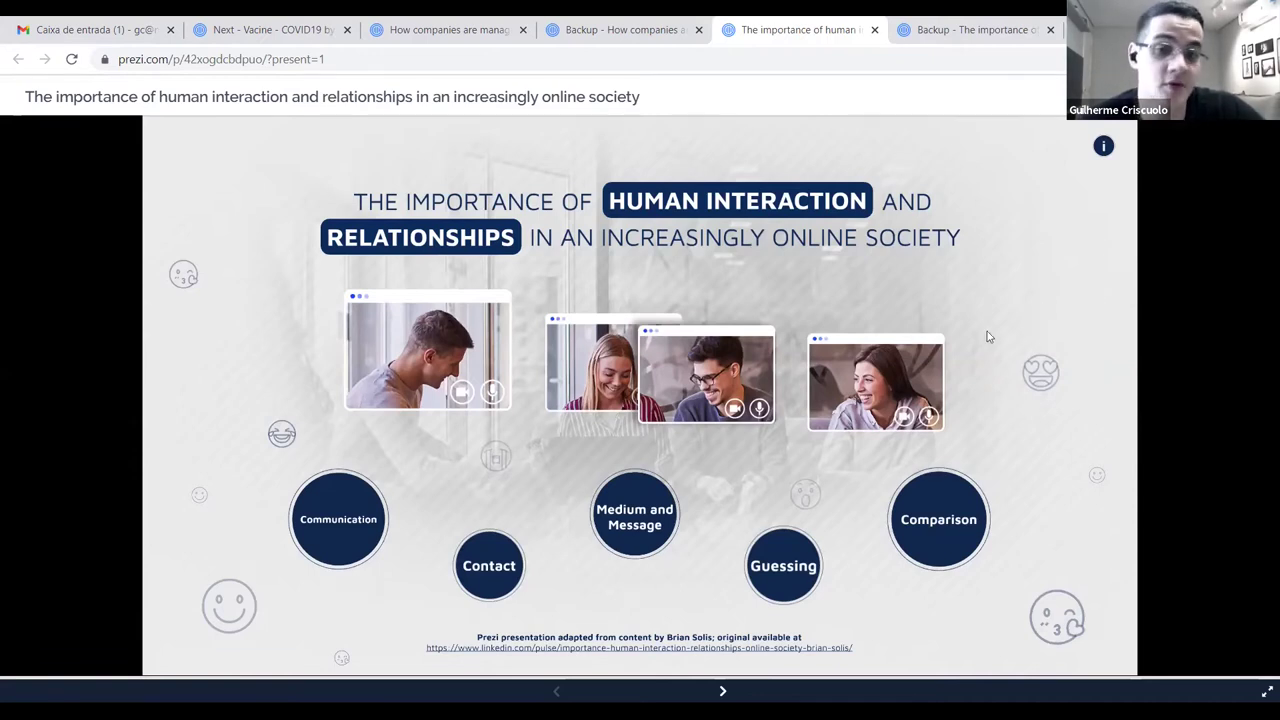
Step: Open the Communication topic and go down through Purposeful communication to the Simplicity subtopic
left_click(351, 502)
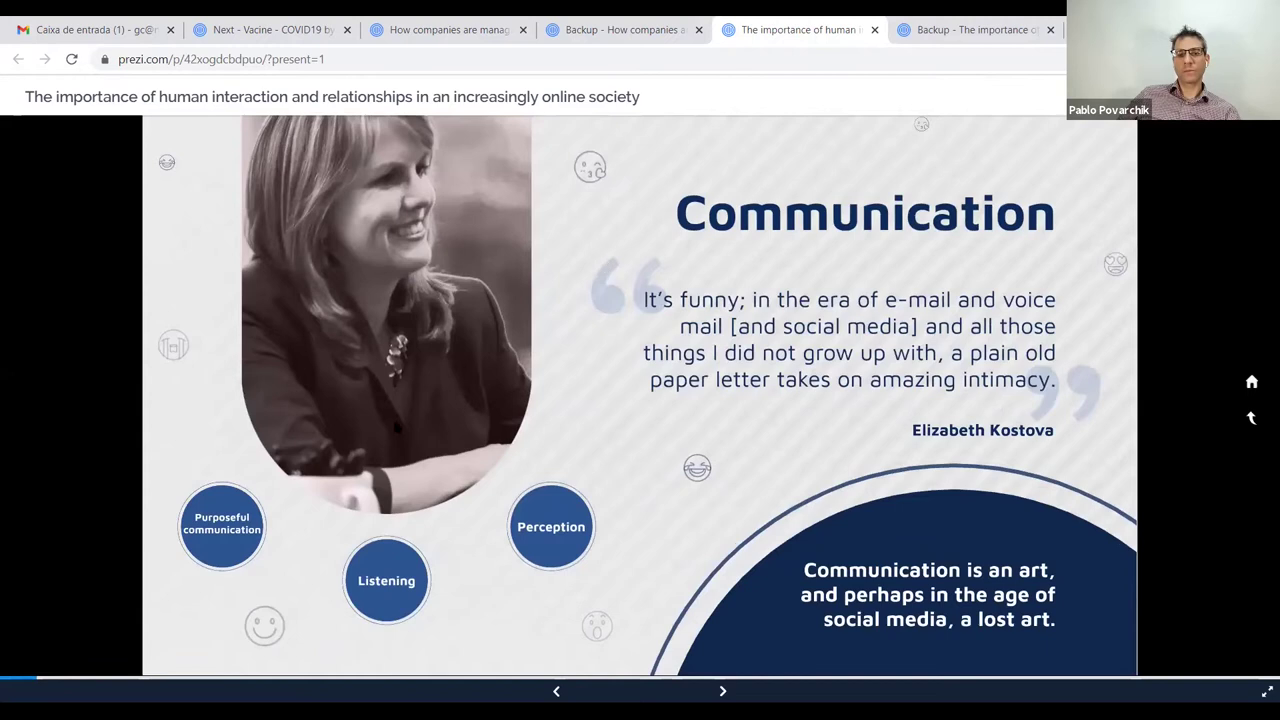
left_click(251, 523)
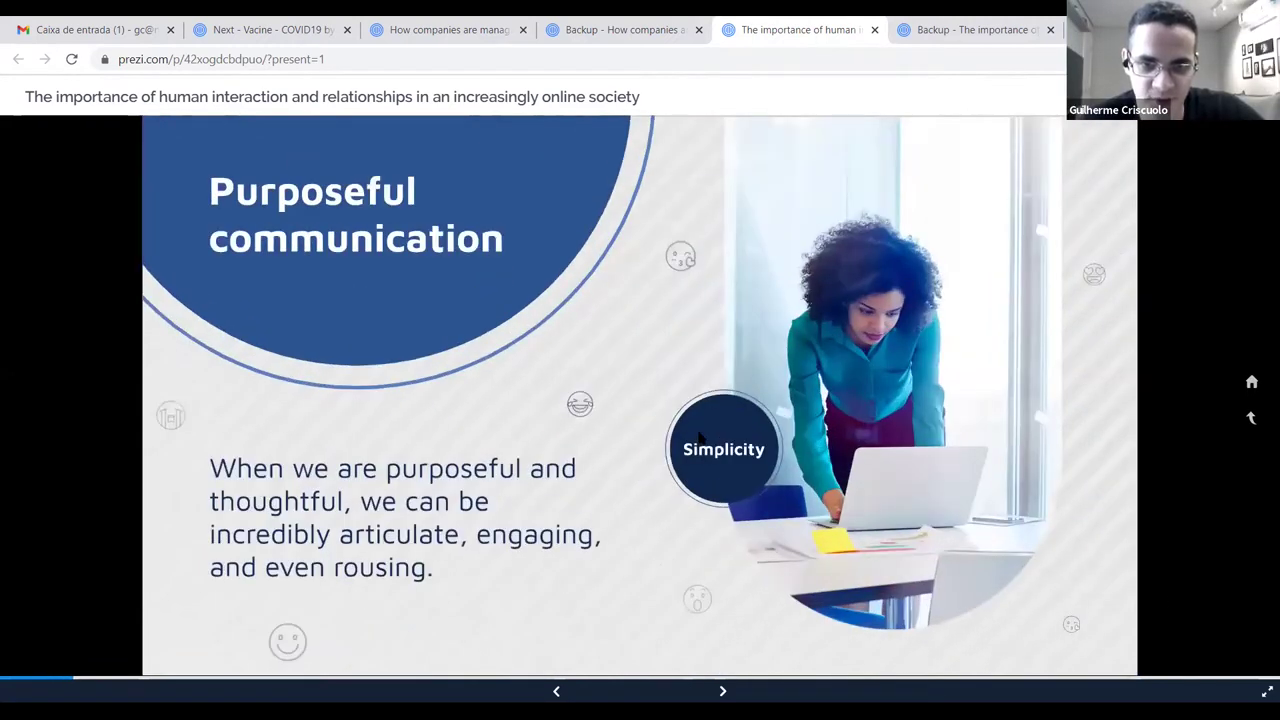
left_click(700, 437)
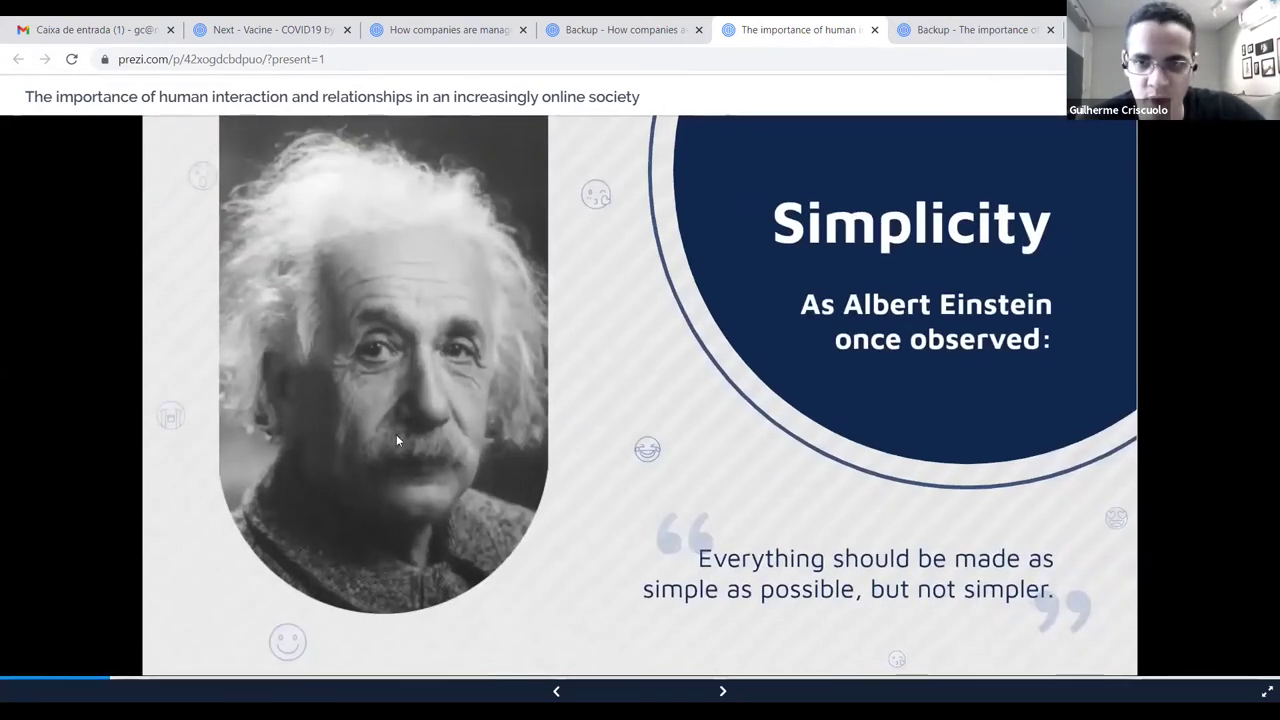
Step: Advance the presentation from Simplicity through Listening and Perception to the Intent slide
key("Right")
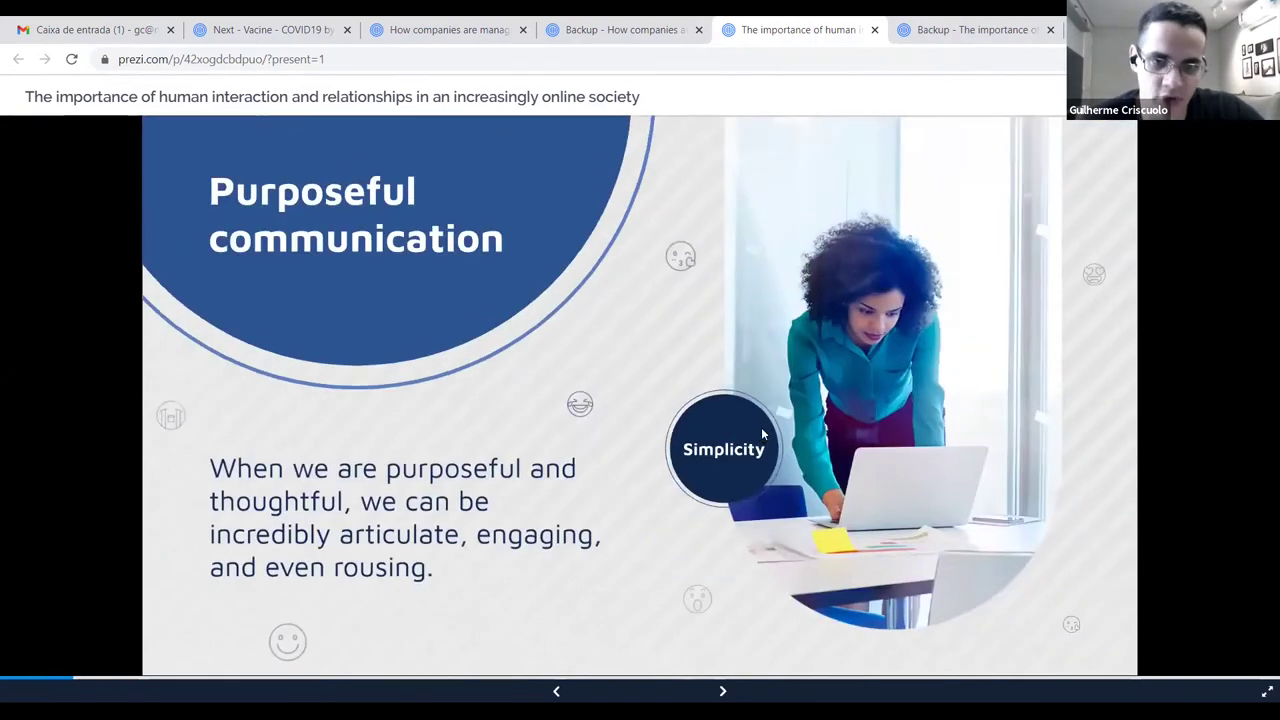
key("Right")
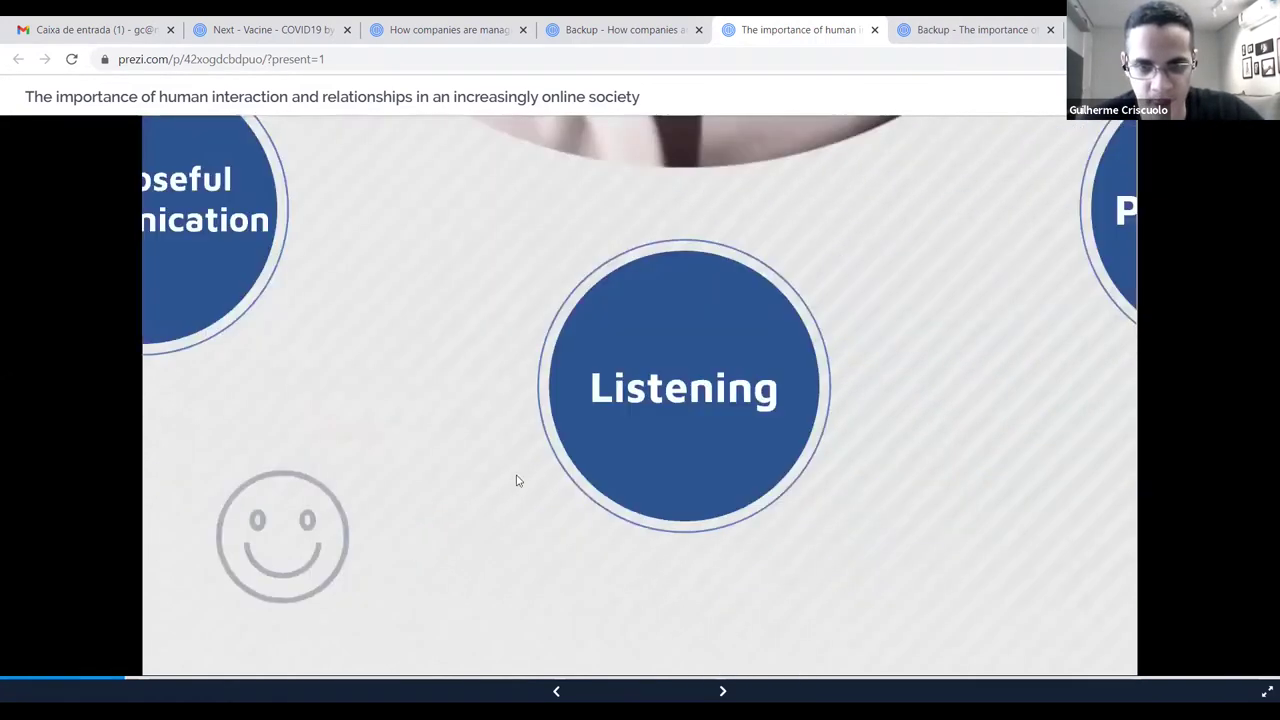
key("Right")
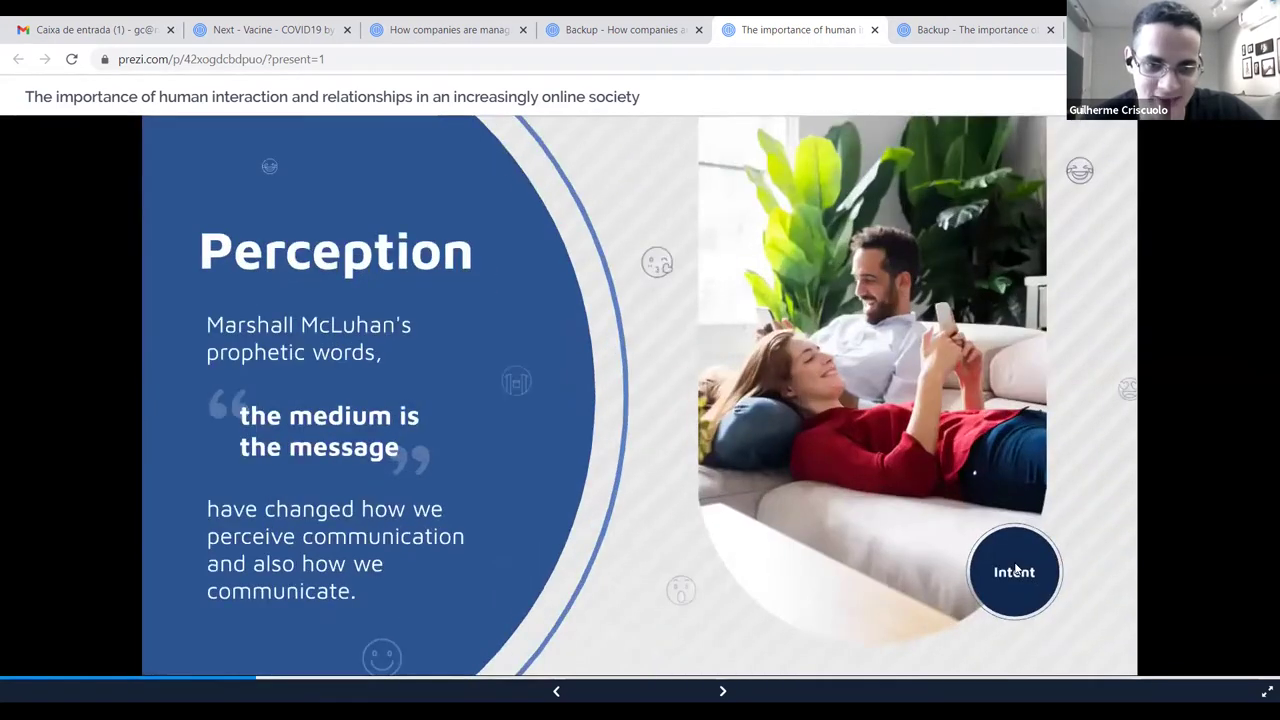
key("Right")
key("Right")
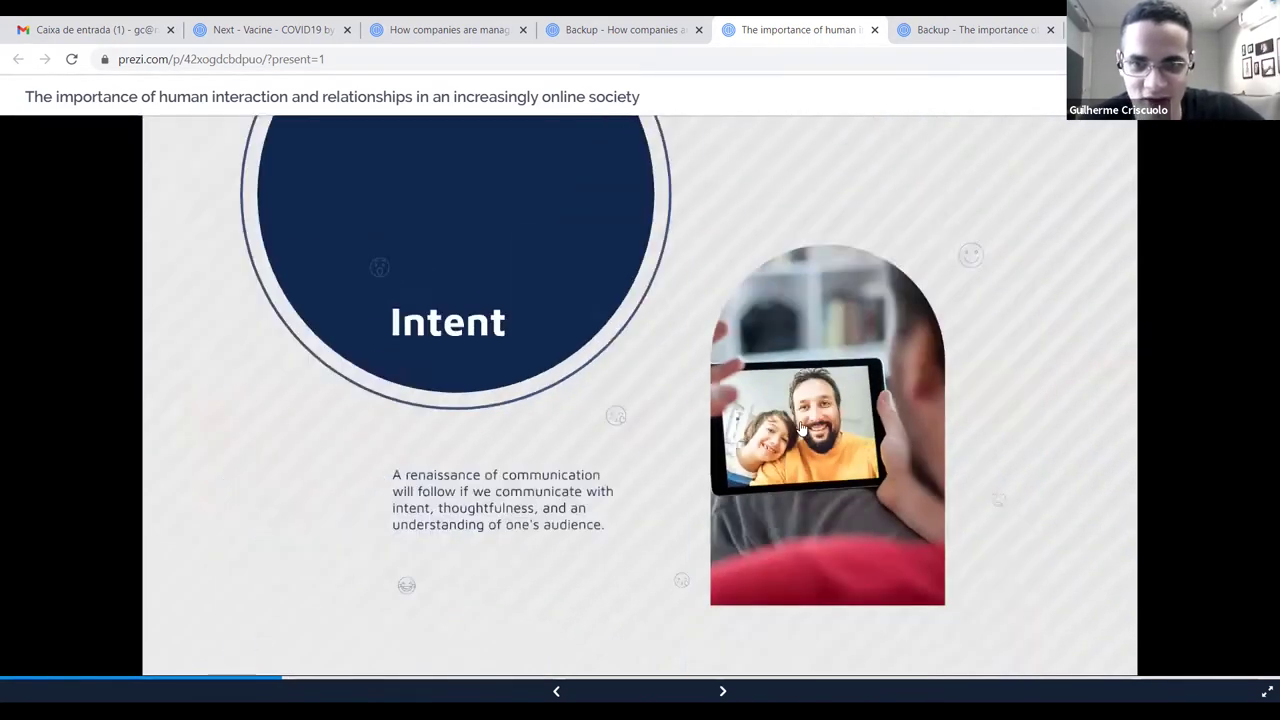
Step: Step back through the Communication slides to the presentation's overview
key("Left")
key("Left")
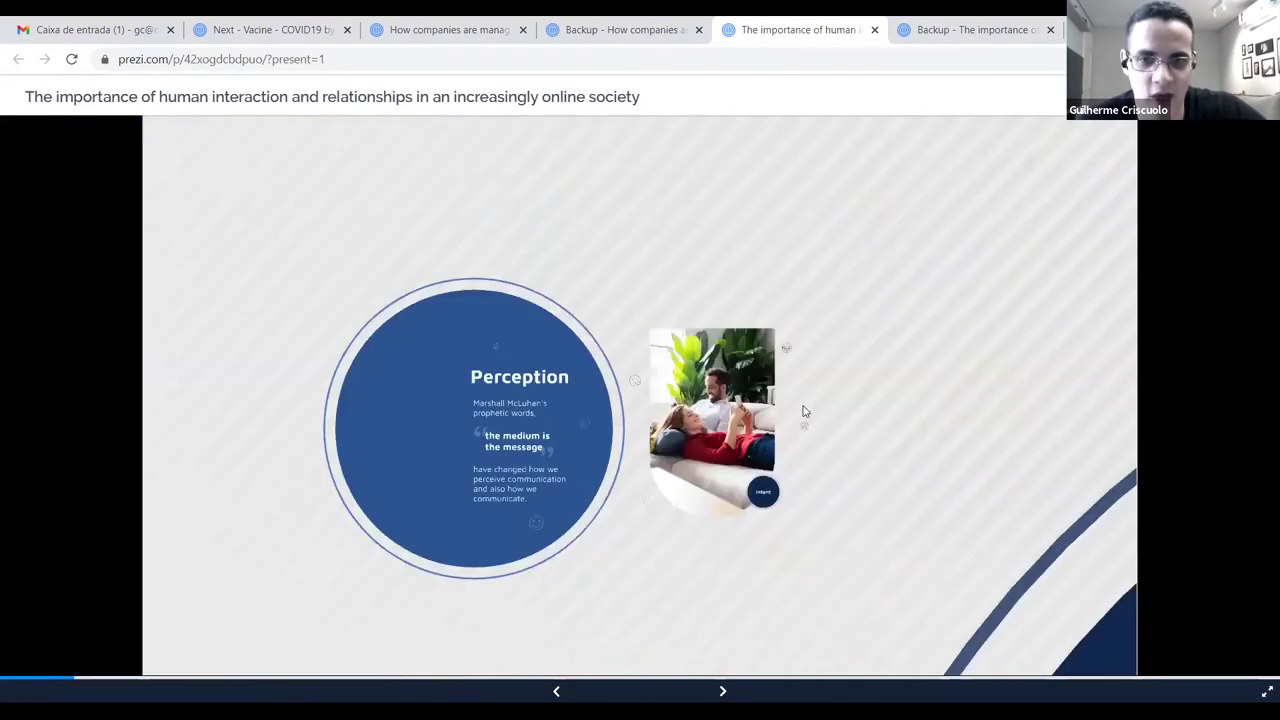
key("Left")
key("Left")
key("Left")
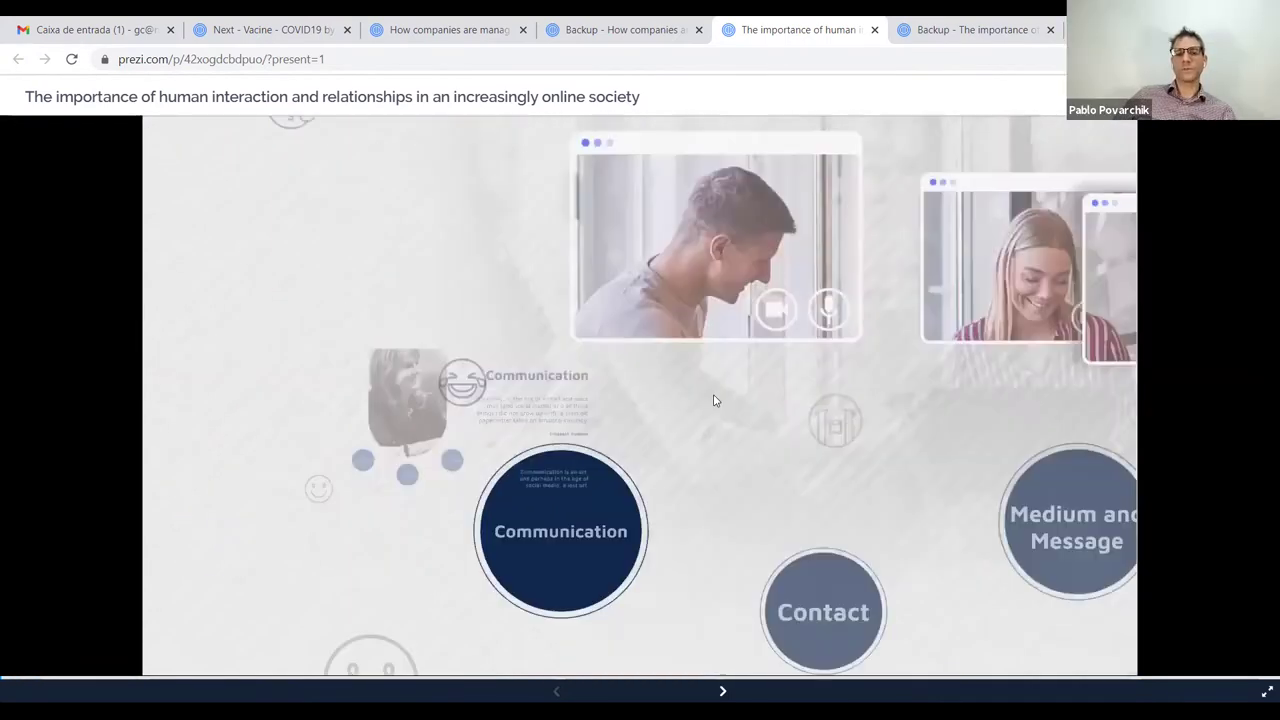
Step: Open the Medium and Message topic and go down through State of social media to the Tools subtopic
left_click(648, 484)
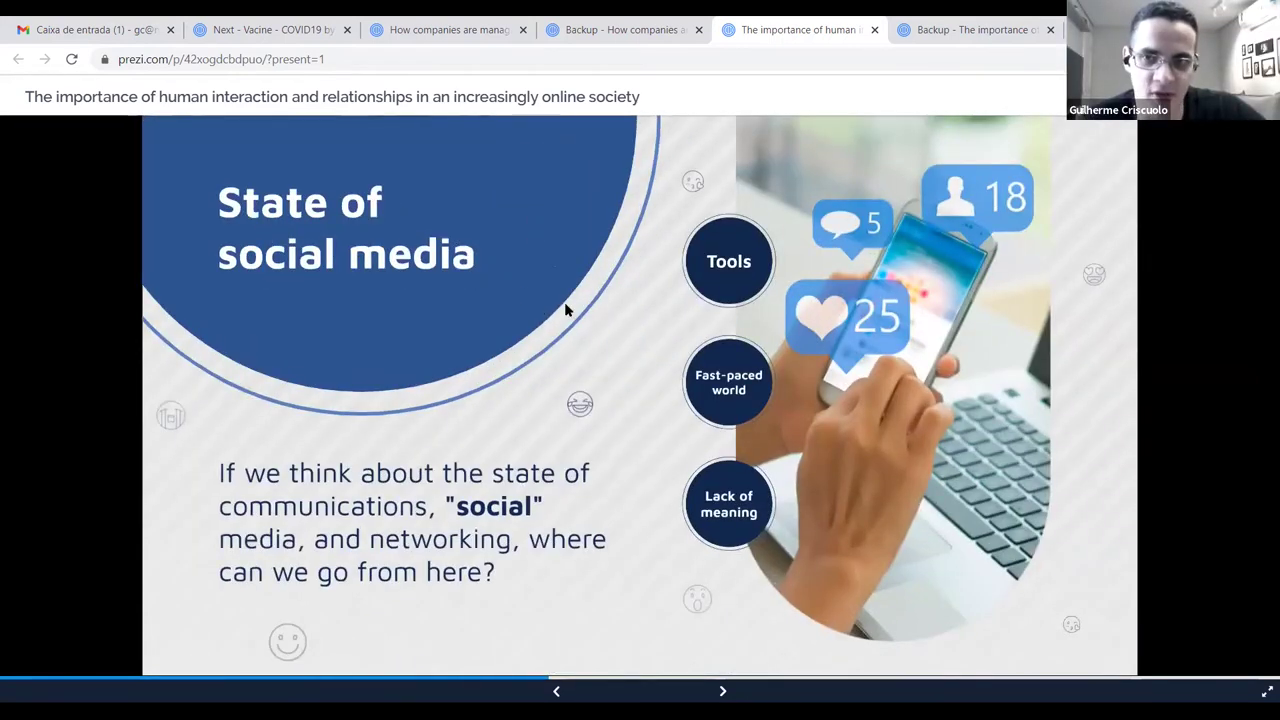
key("Left")
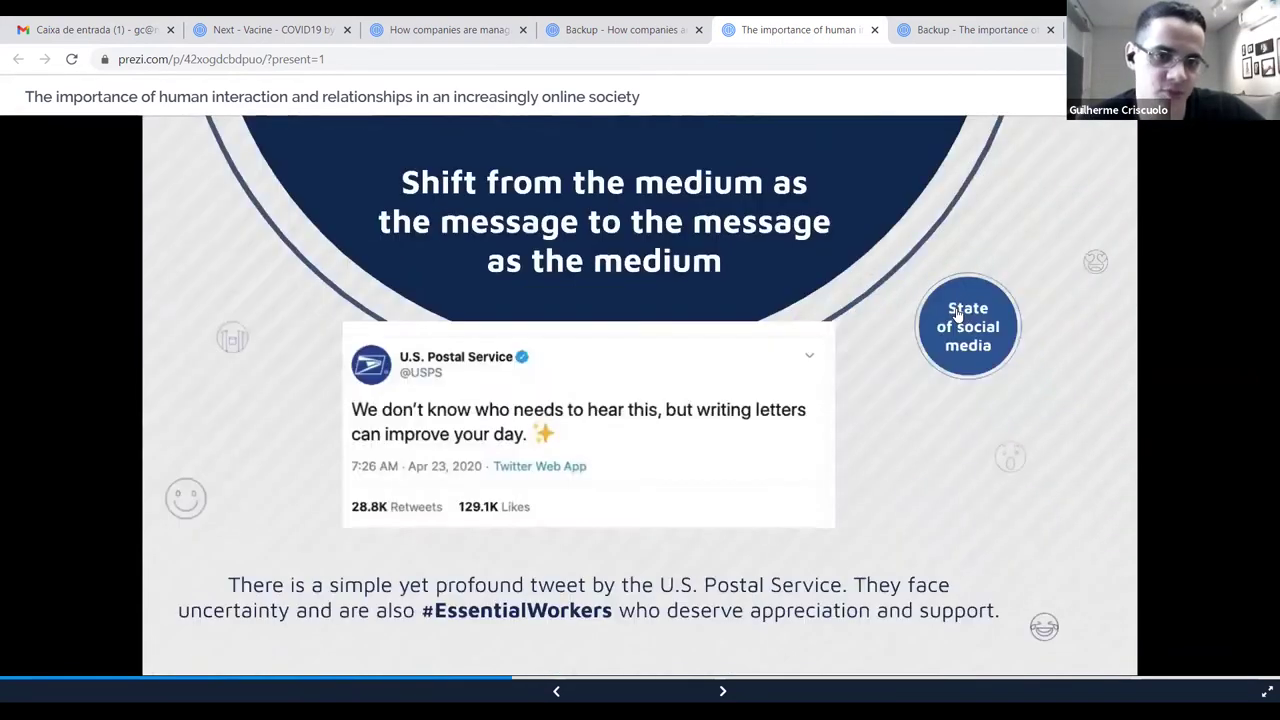
left_click(965, 320)
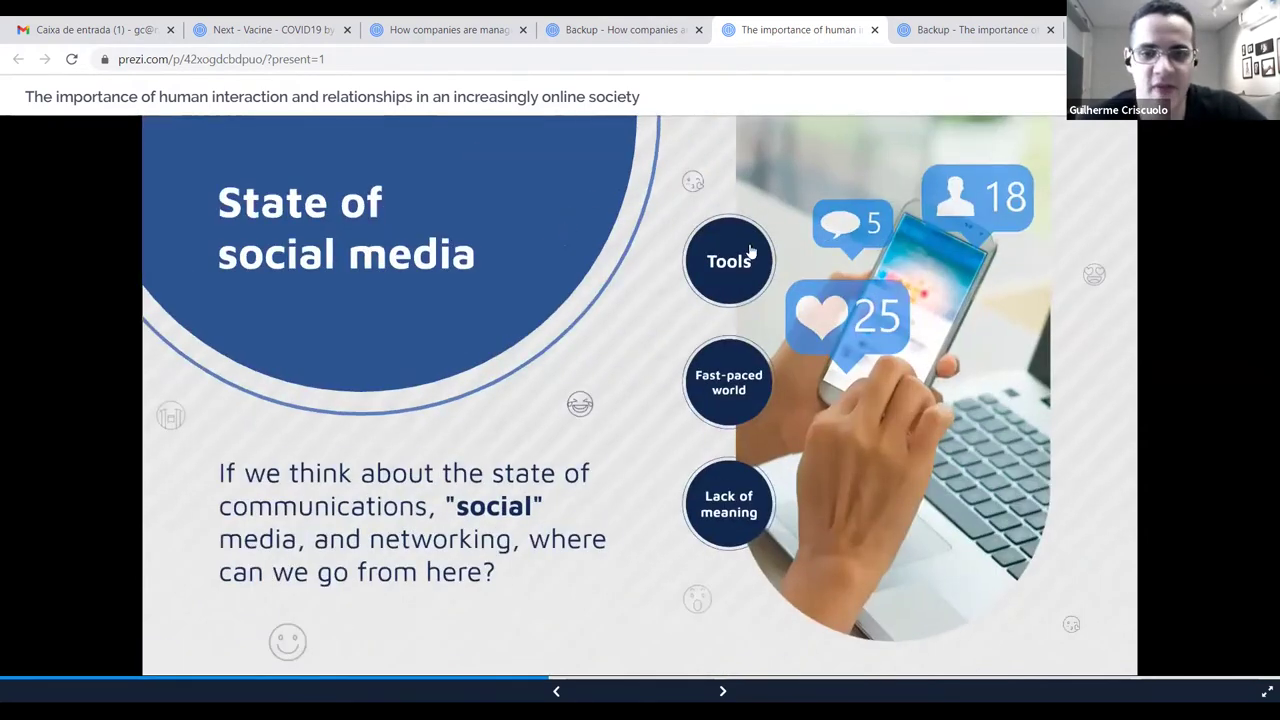
left_click(750, 252)
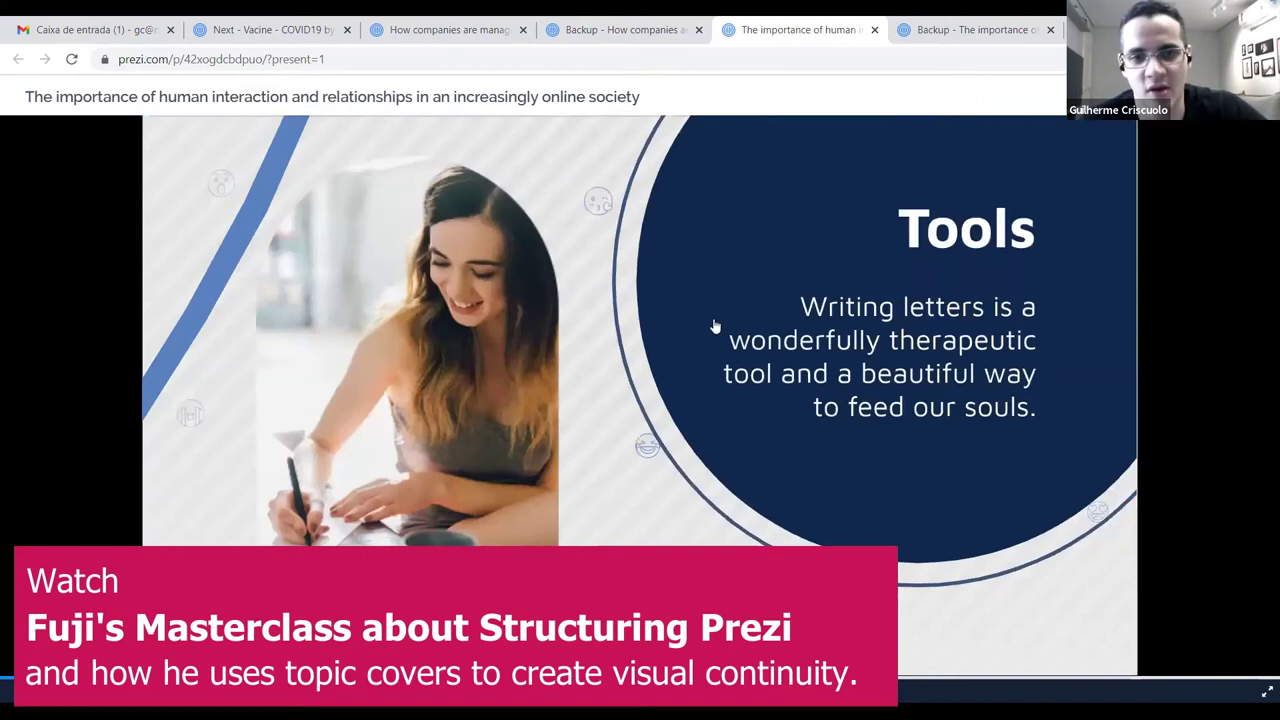
Step: Show the Fast-paced world and Lack of meaning subtopics and return to the State of social media slide
left_click(730, 340)
left_click(634, 541)
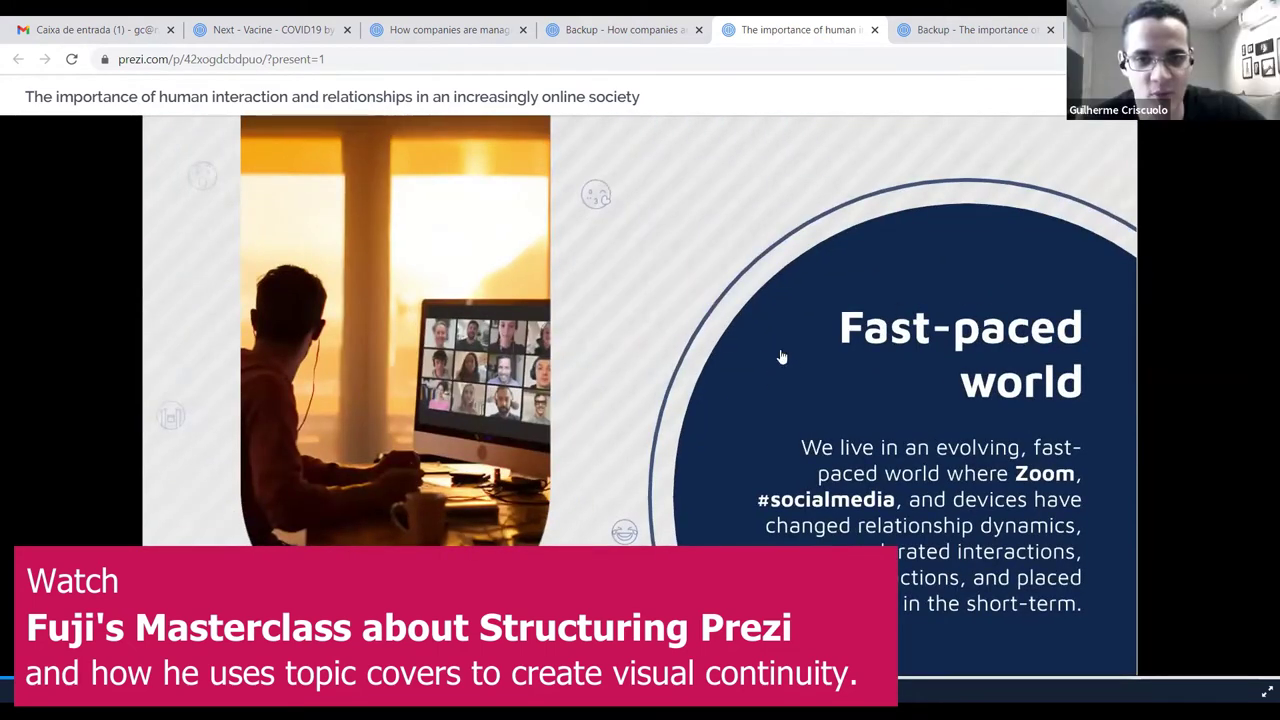
left_click(474, 377)
left_click(480, 340)
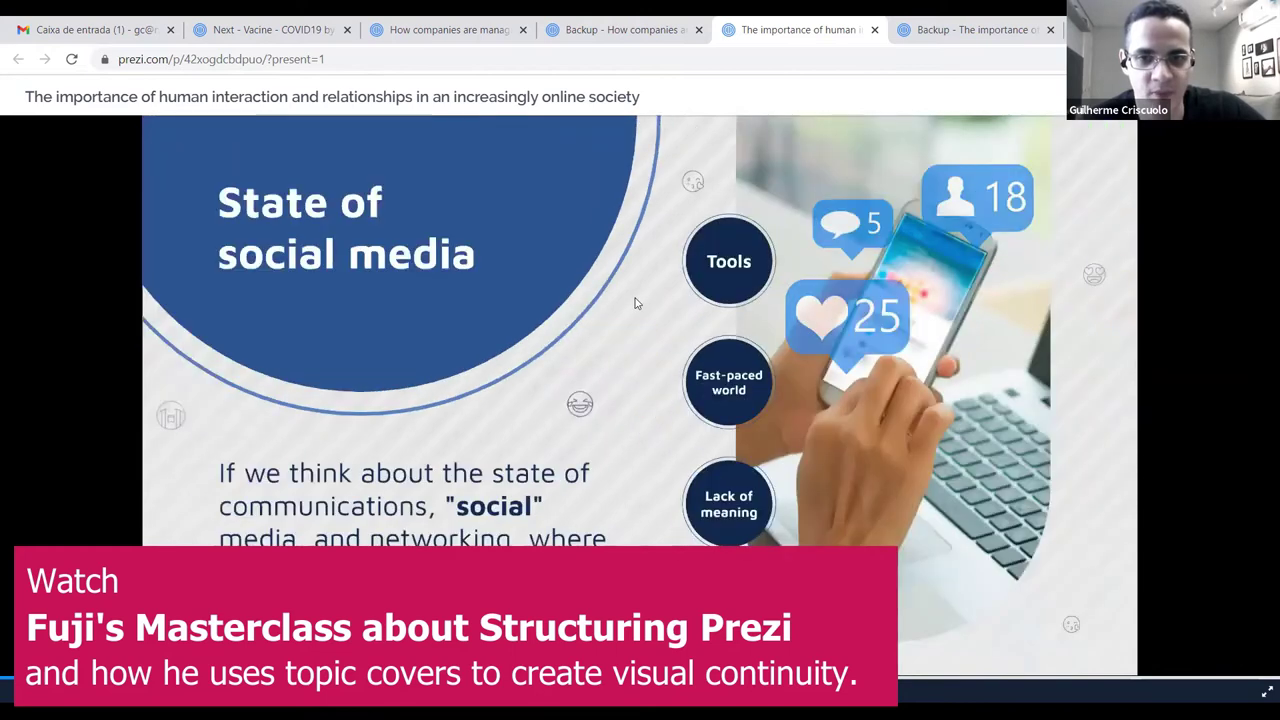
left_click(729, 499)
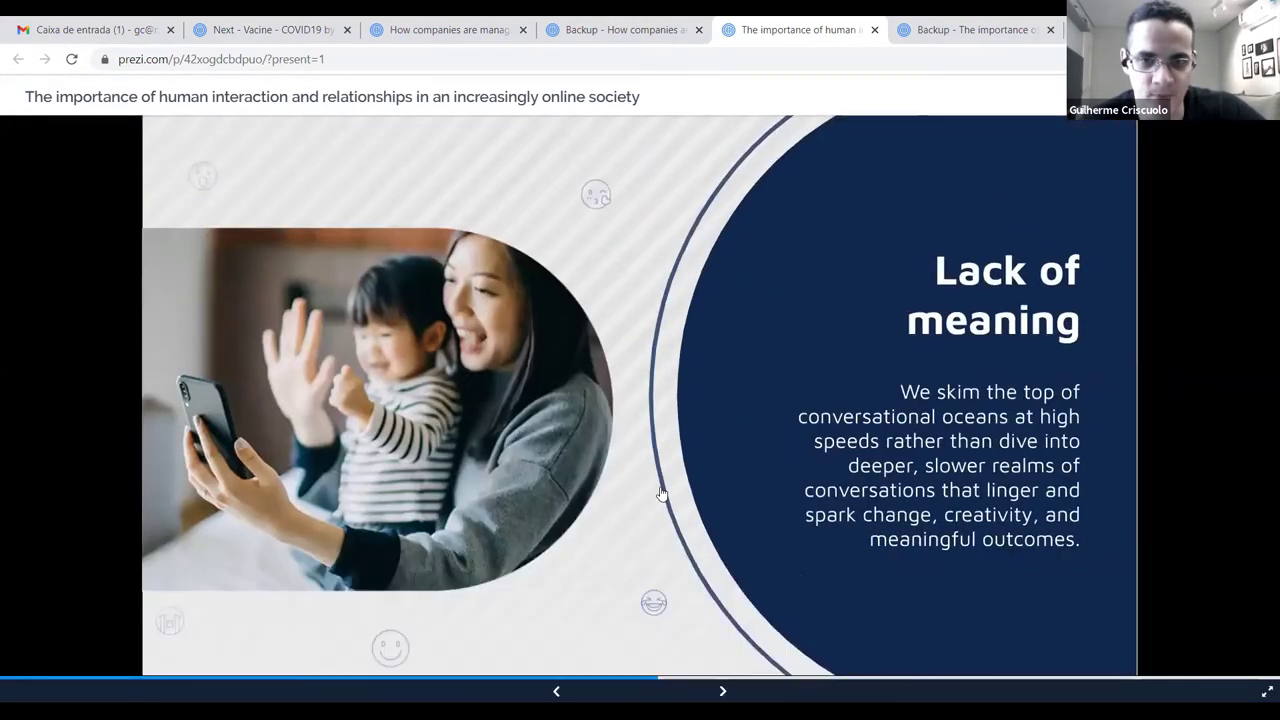
left_click(636, 477)
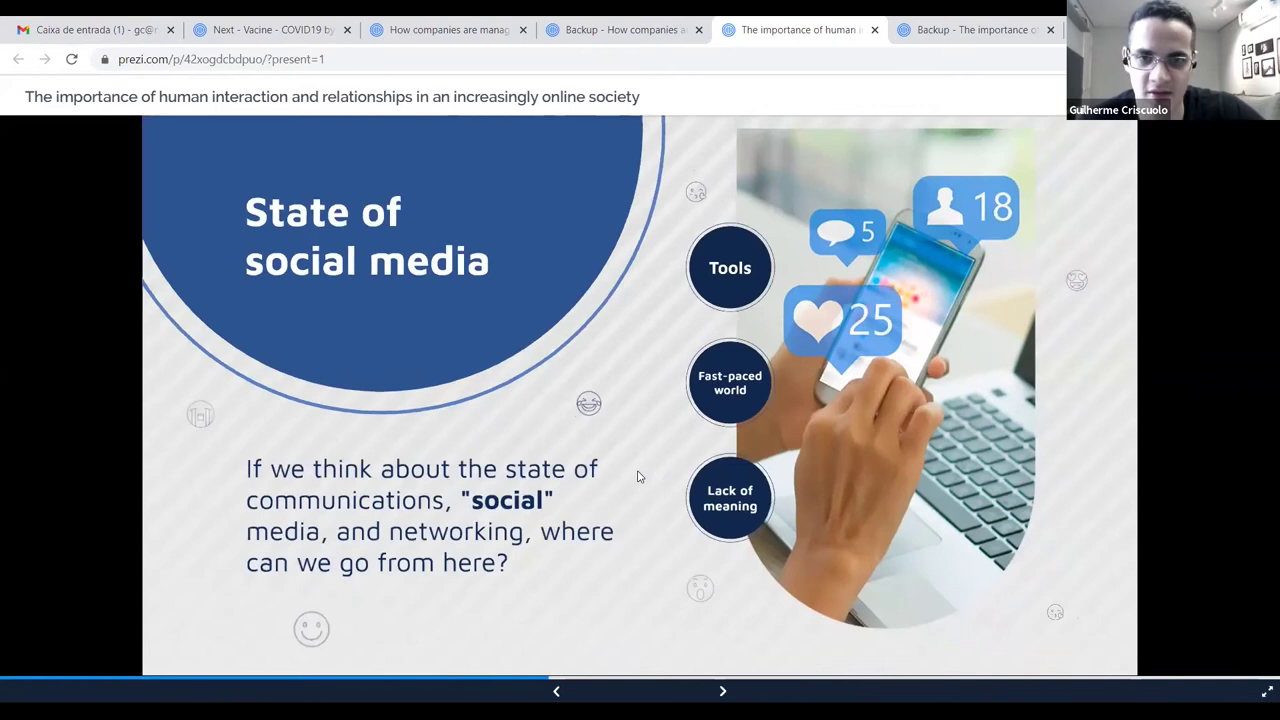
Step: Return to the presentation's overview and open the Guessing topic
left_click(658, 476)
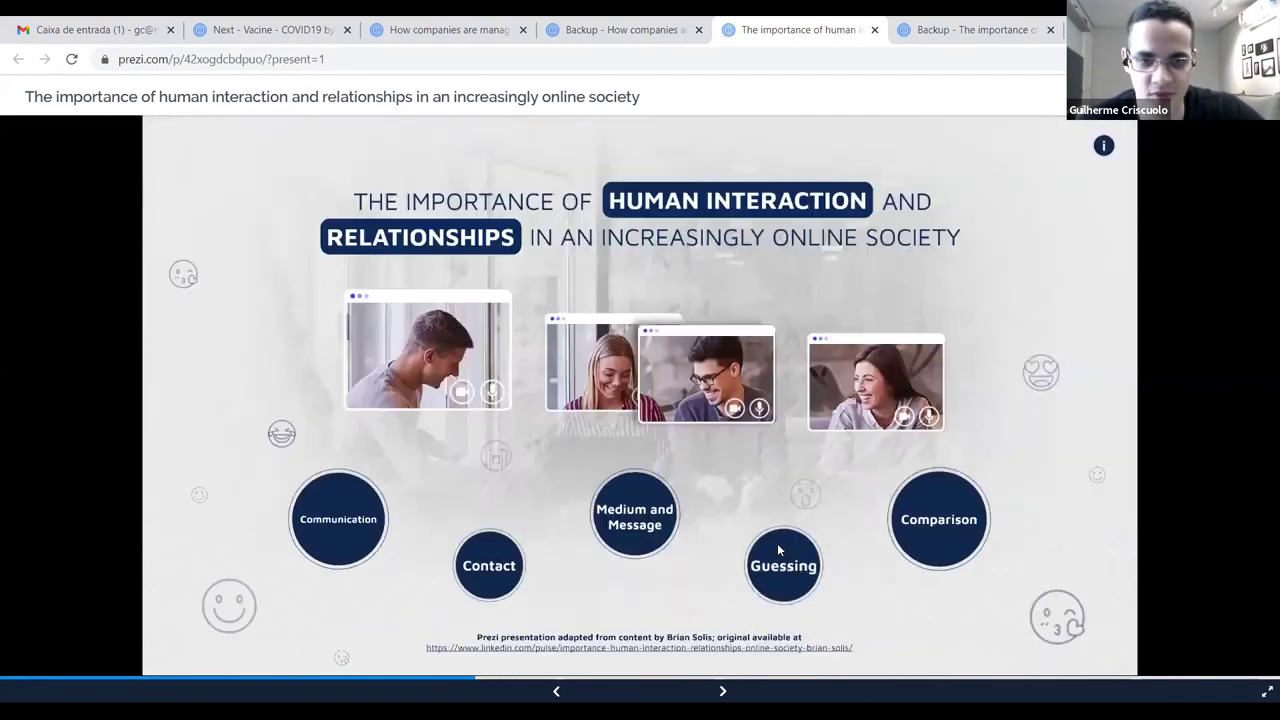
left_click(778, 548)
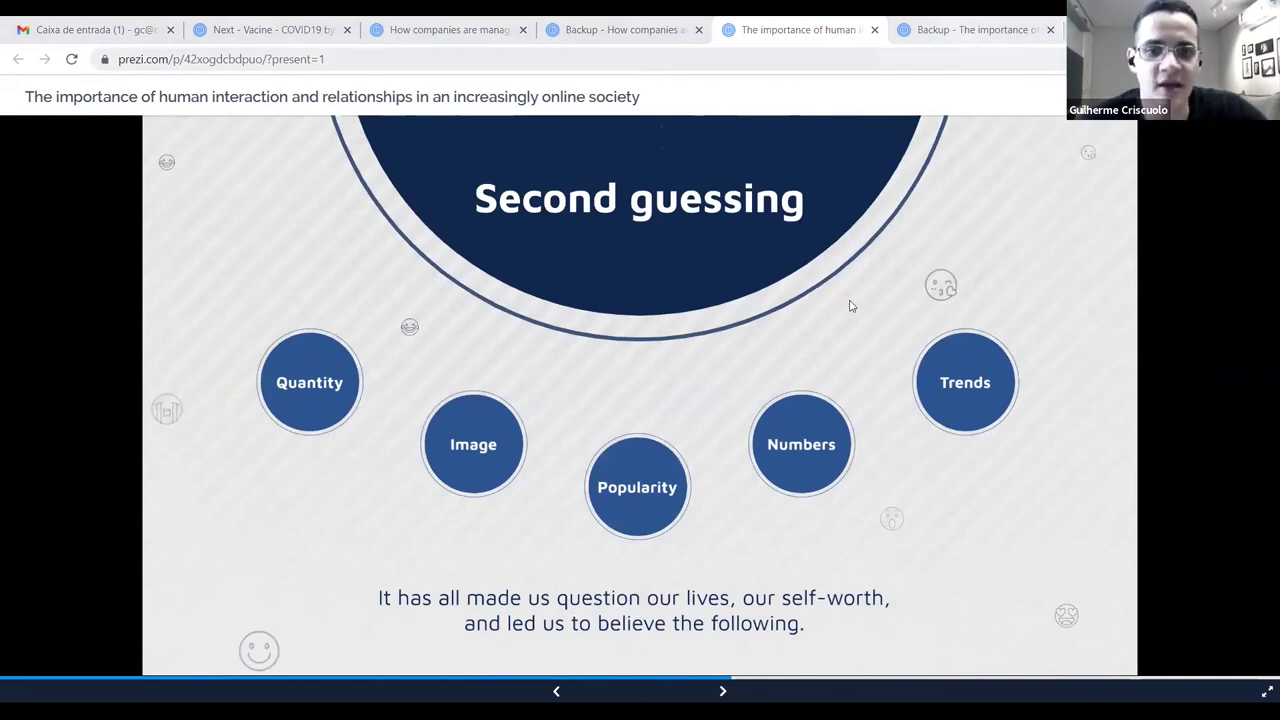
Step: Close the original presentation's viewing tab and select the Overview slide in the presentation's editor window
left_click(965, 40)
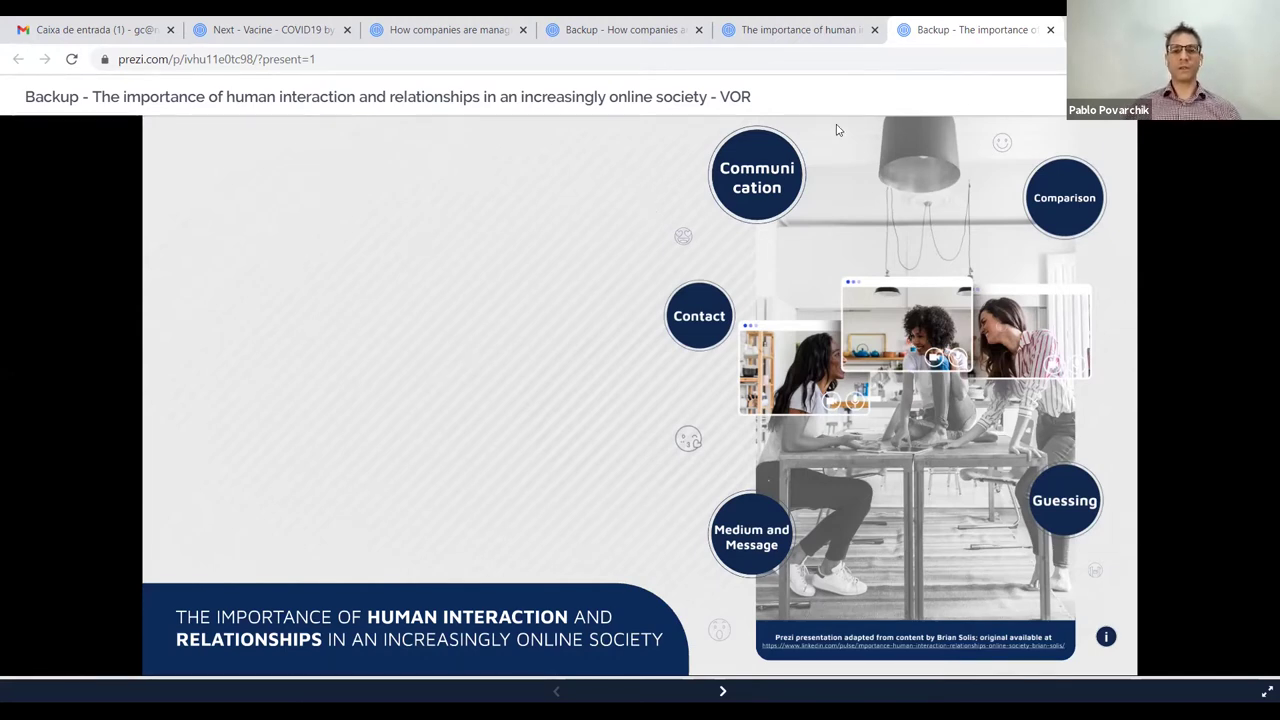
left_click(795, 29)
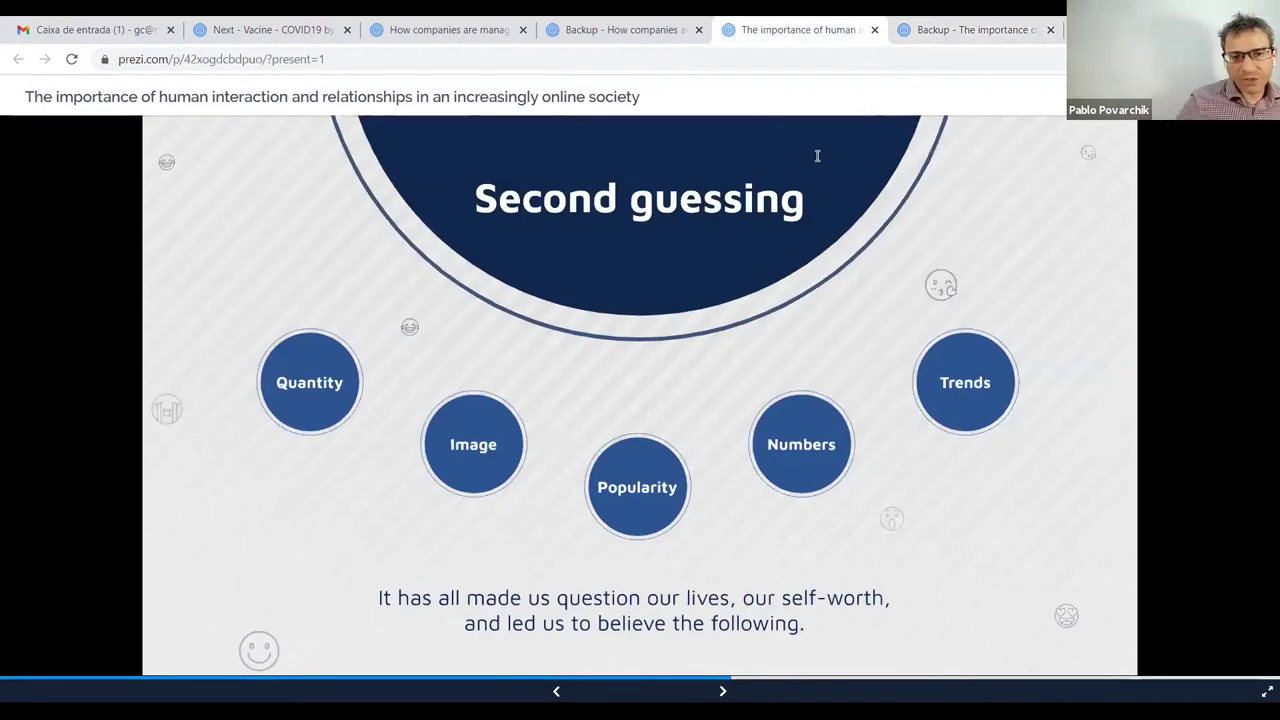
key("ctrl+w")
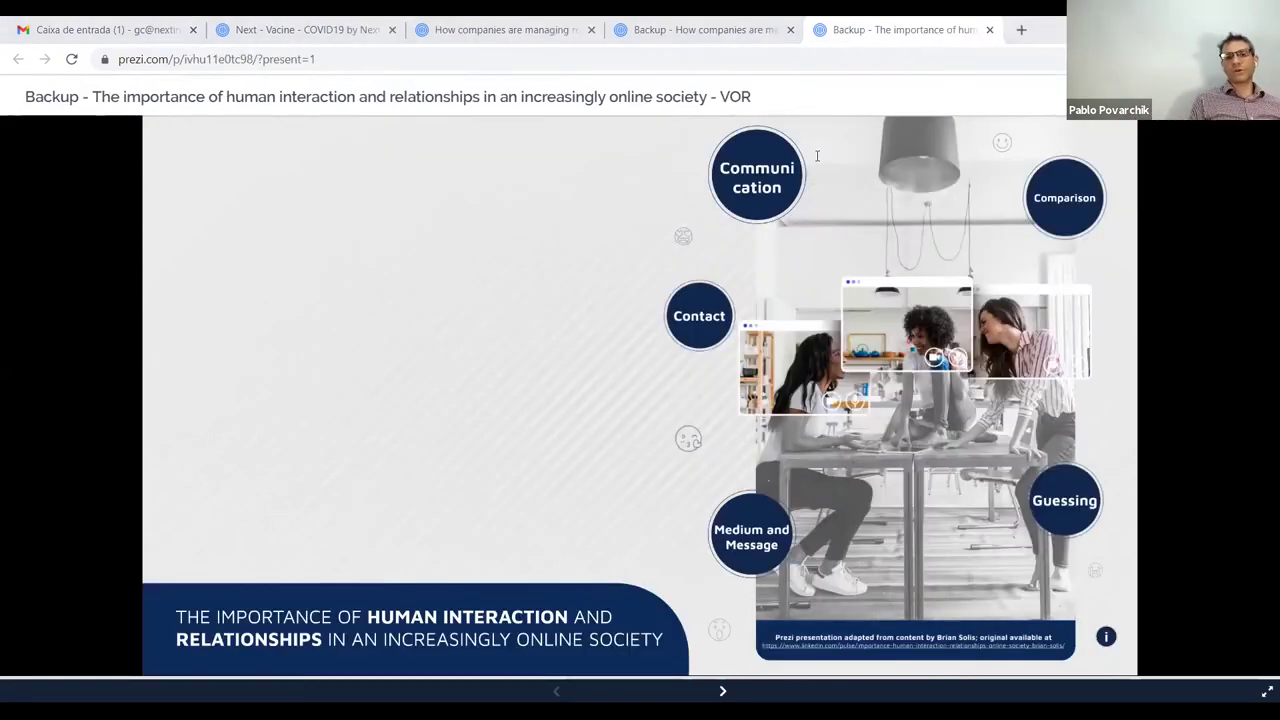
key("super+Down")
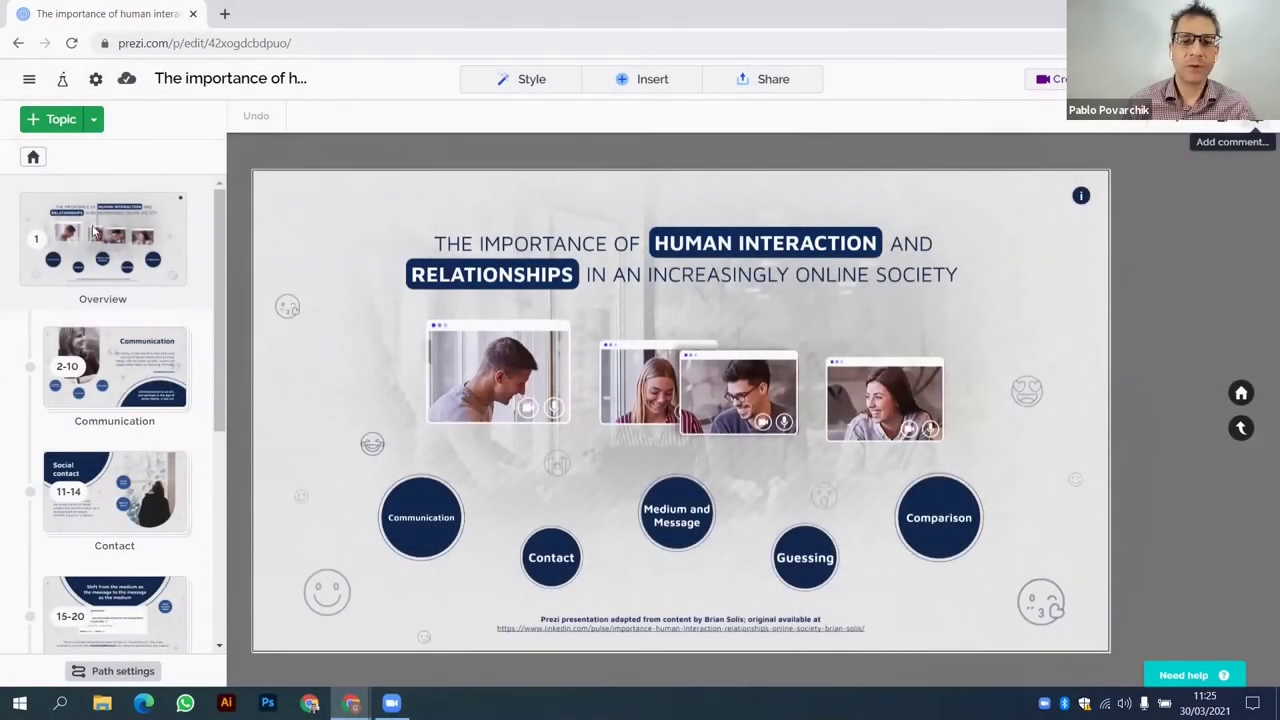
left_click(93, 232)
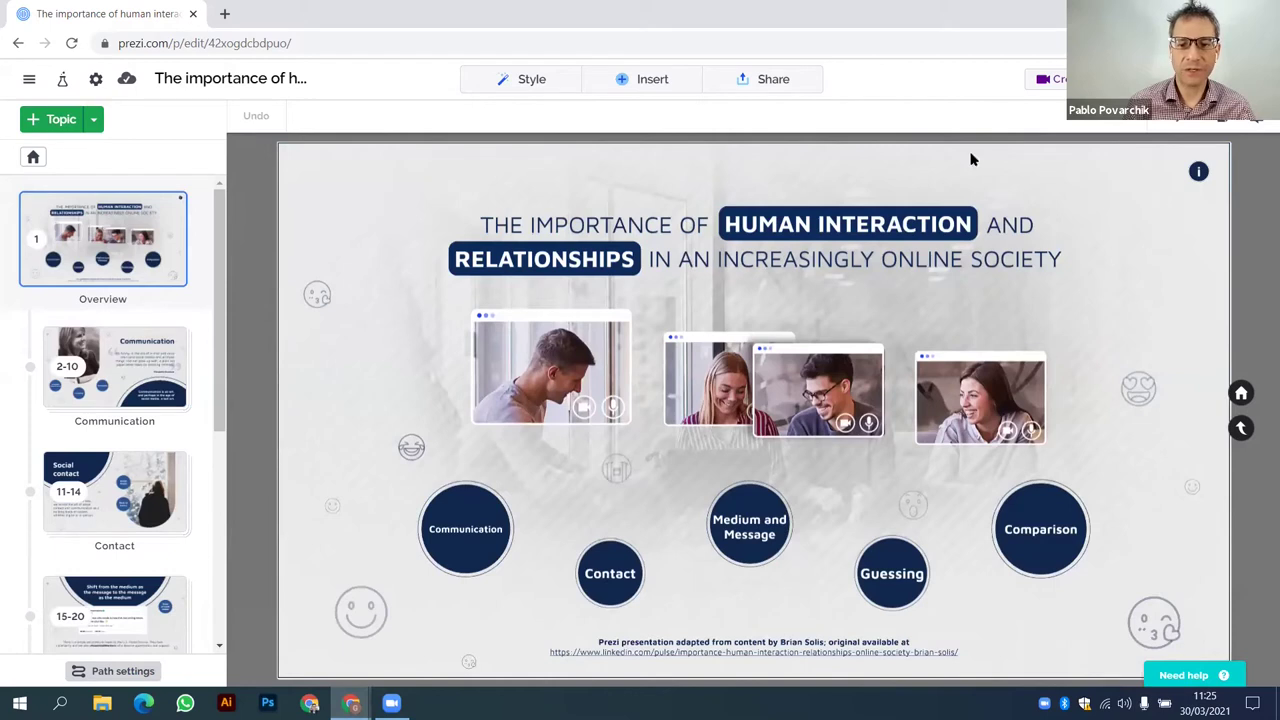
Step: Start creating a video with the option to appear with the content, and allow access to the EasyCamera
left_click(1053, 80)
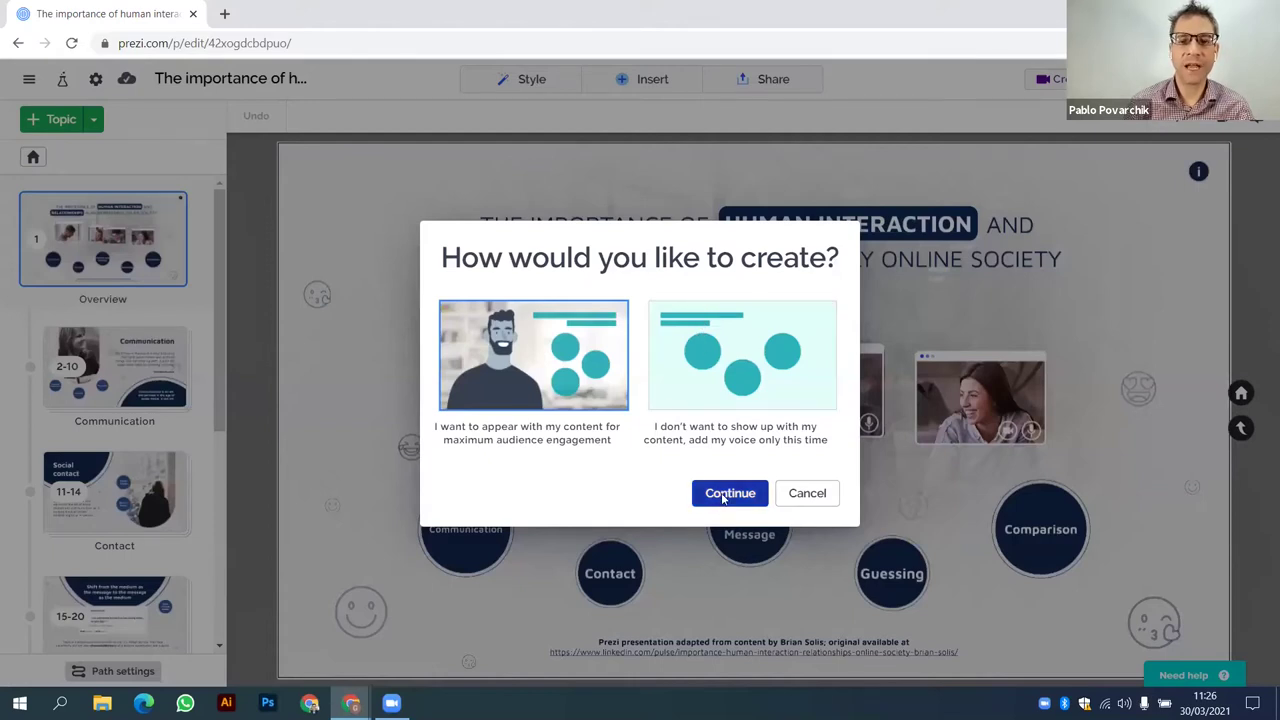
left_click(805, 495)
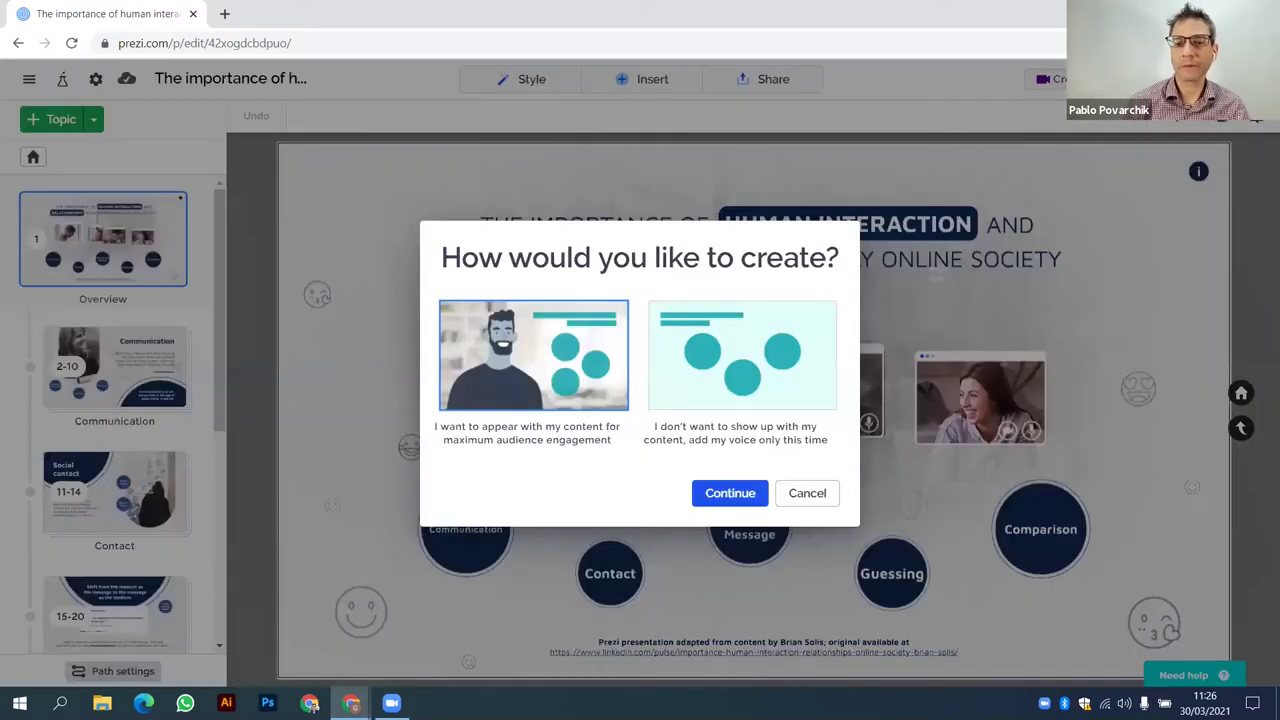
left_click(730, 491)
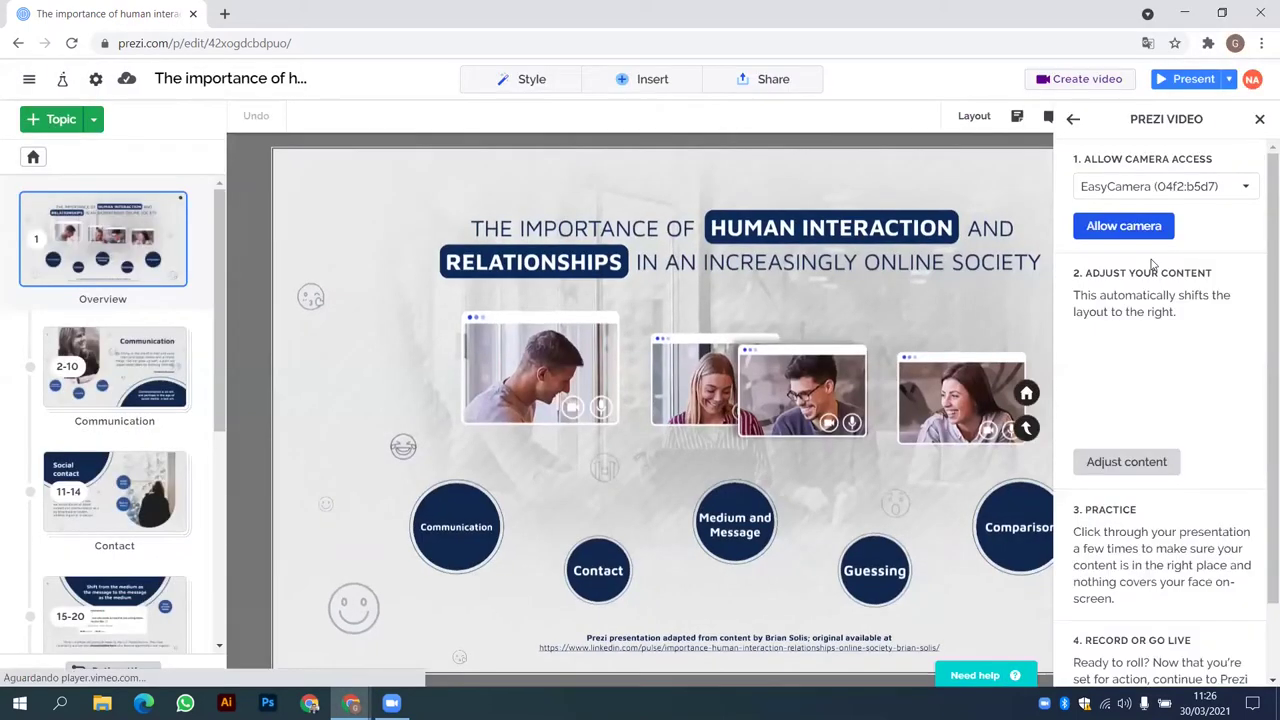
left_click(1088, 226)
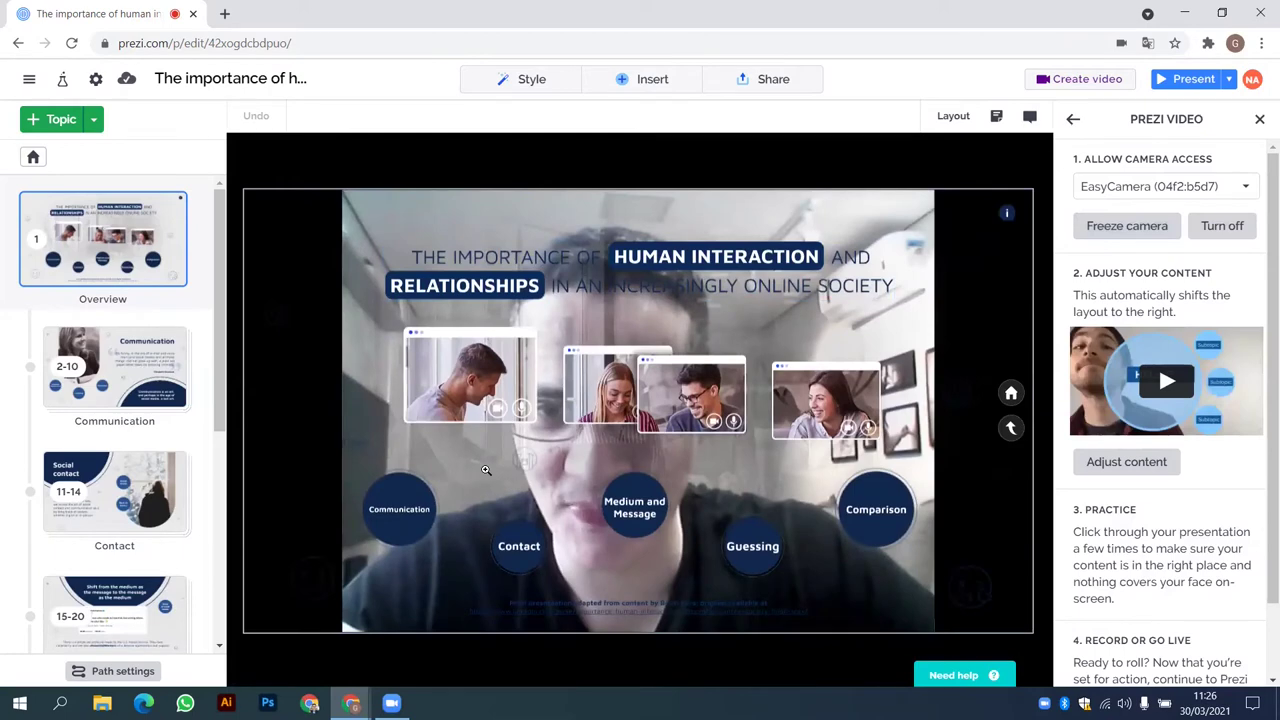
scroll(486, 470, "up", 3)
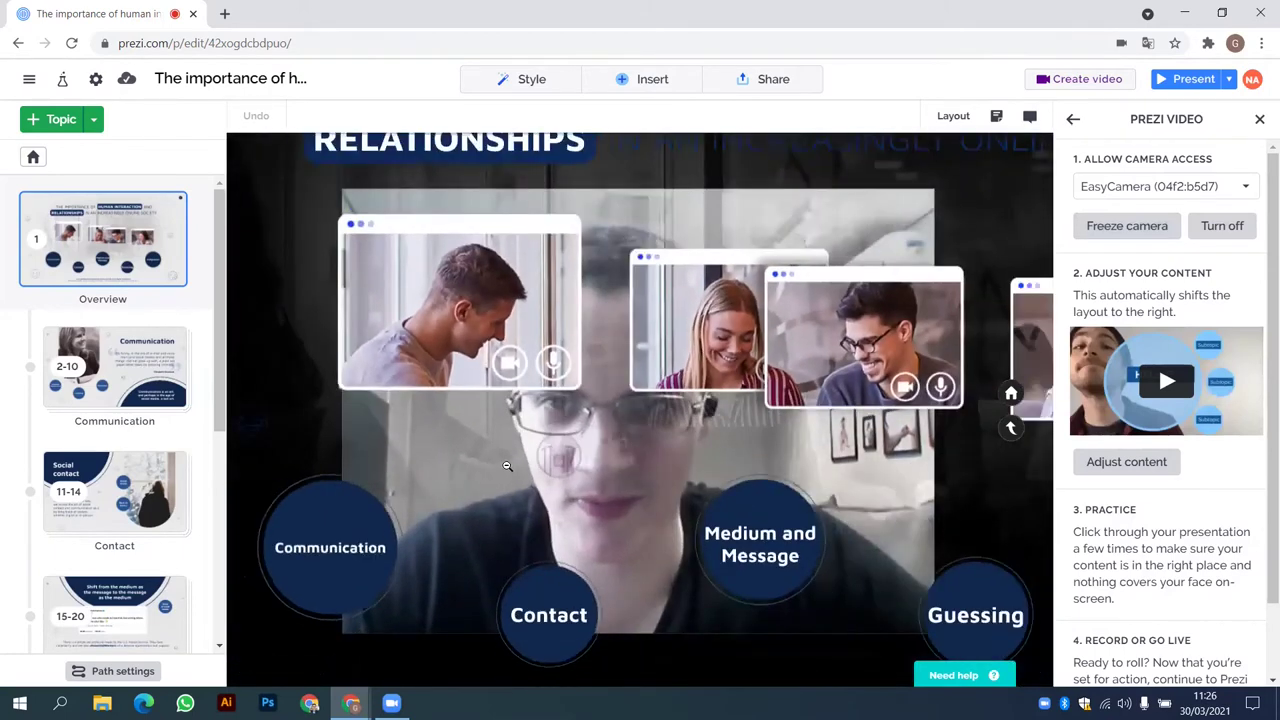
scroll(507, 466, "down", 3)
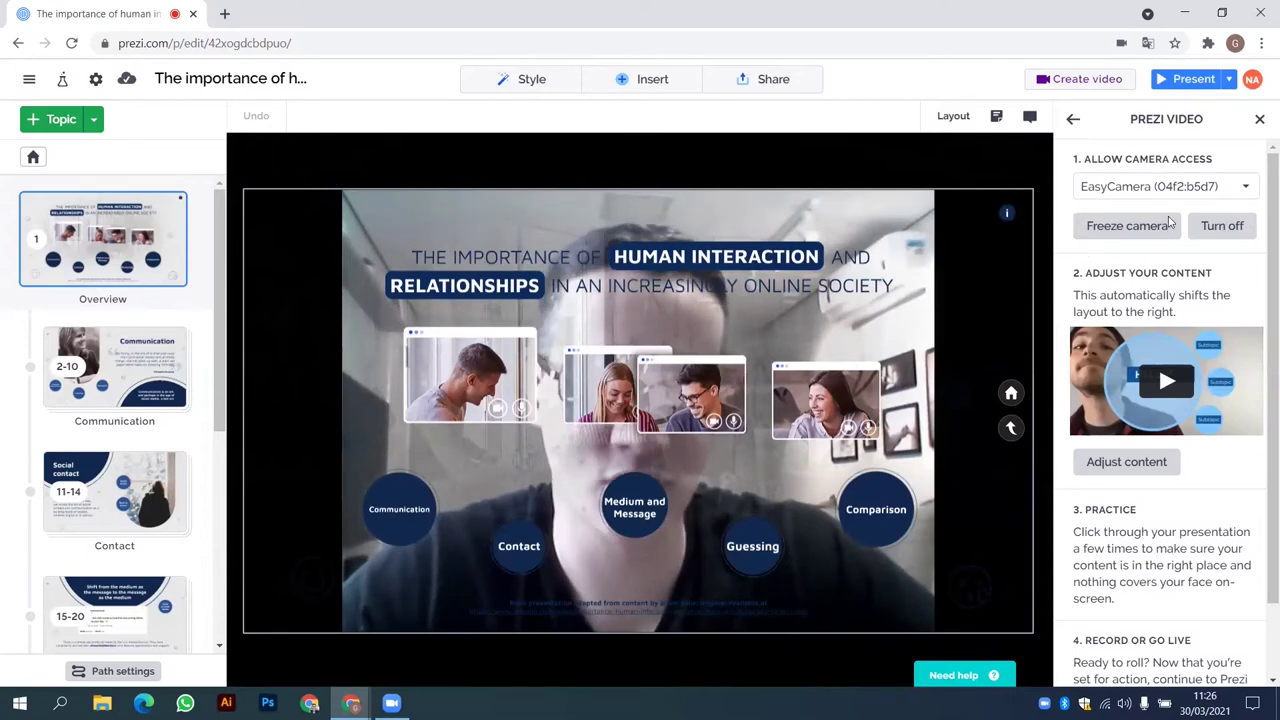
Step: Turn the camera off and allow camera access again
left_click(1222, 225)
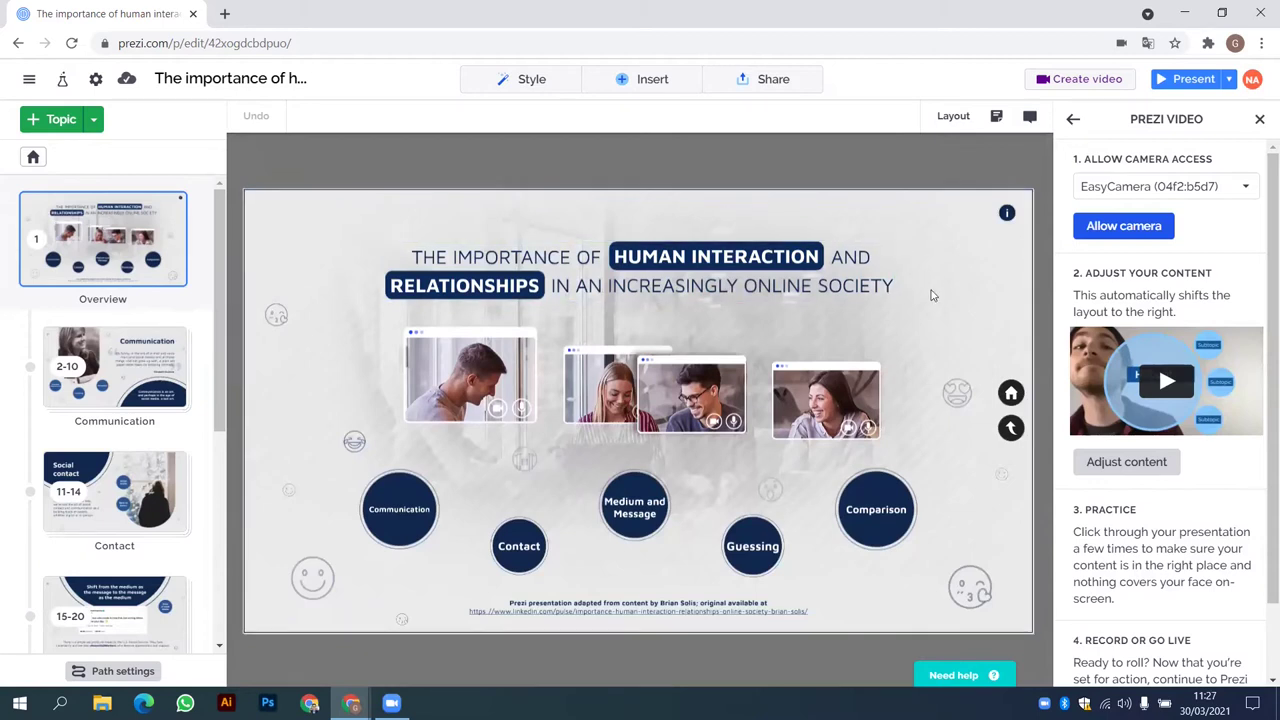
left_click(1085, 228)
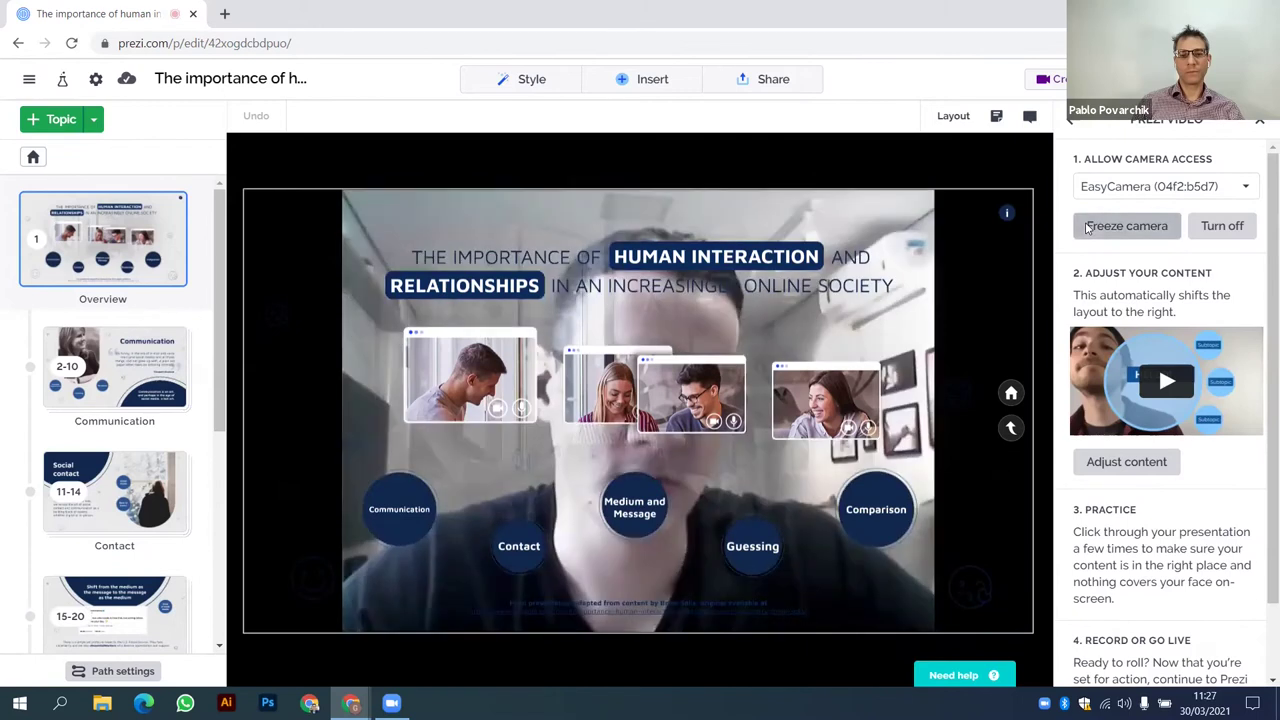
Step: Check the Communication topic and its Perception and Listening subtopics over the camera image, and head back to the overview
left_click(424, 504)
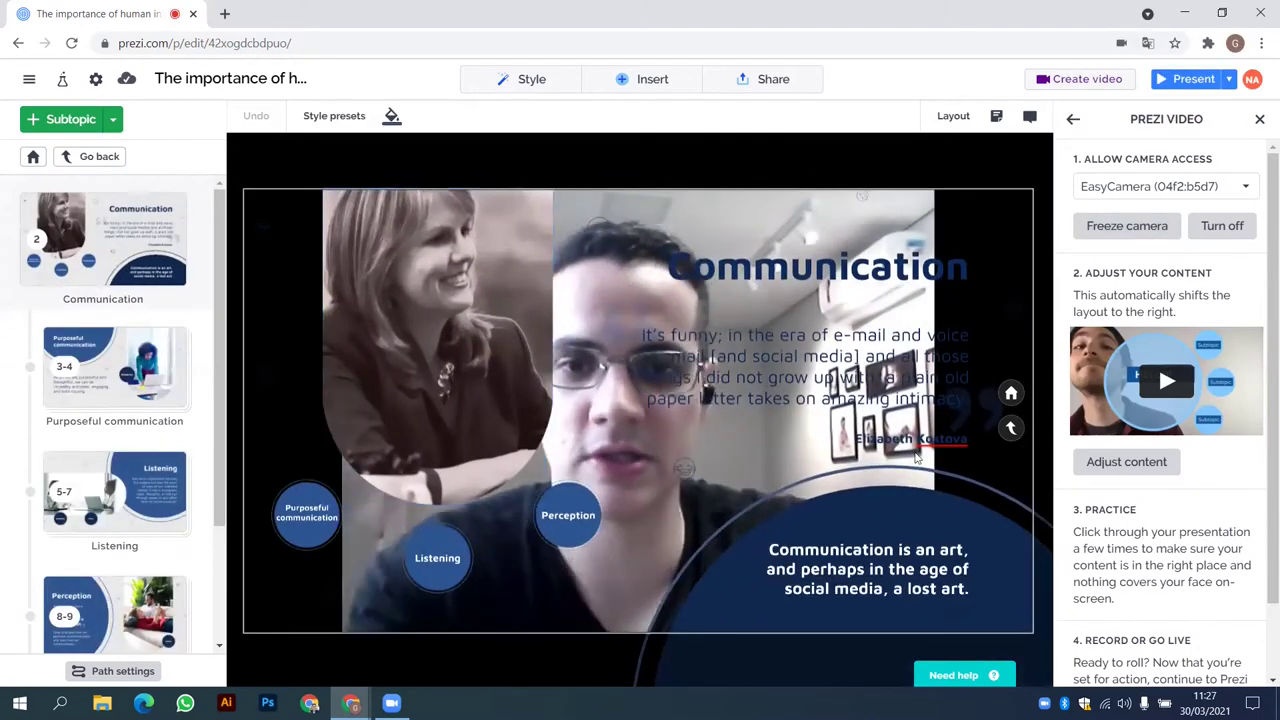
left_click(548, 516)
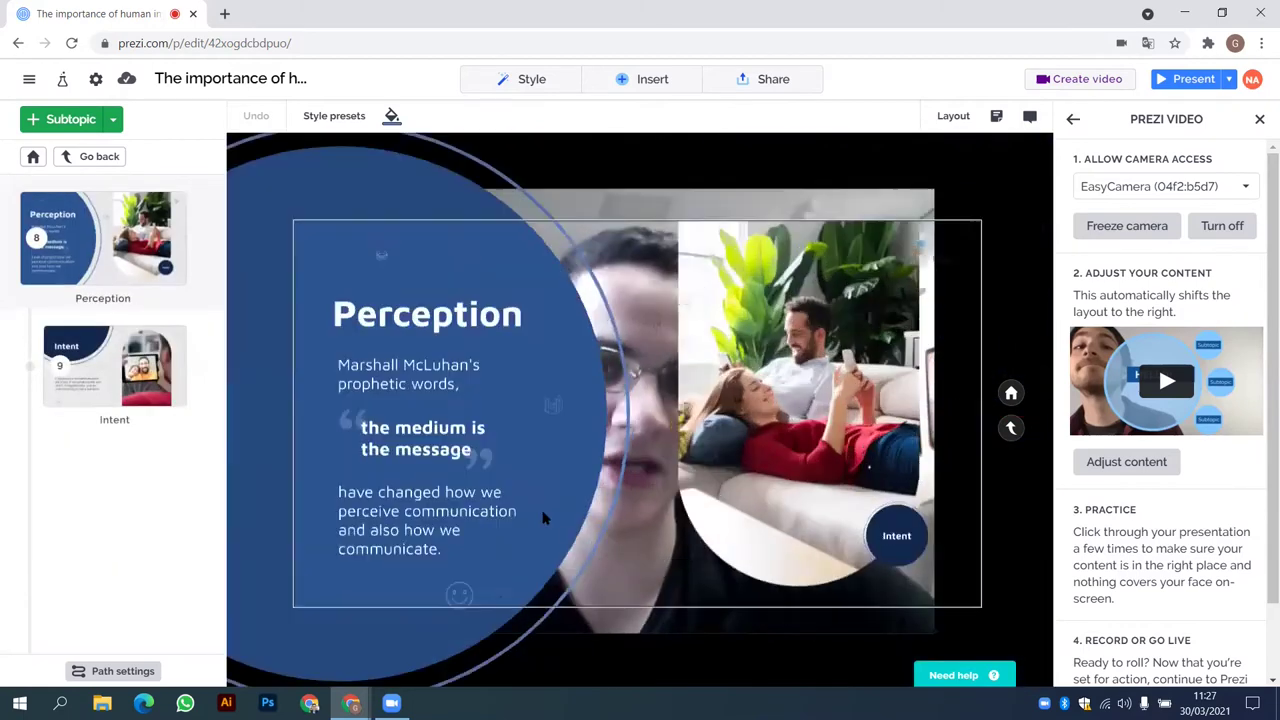
left_click(488, 477)
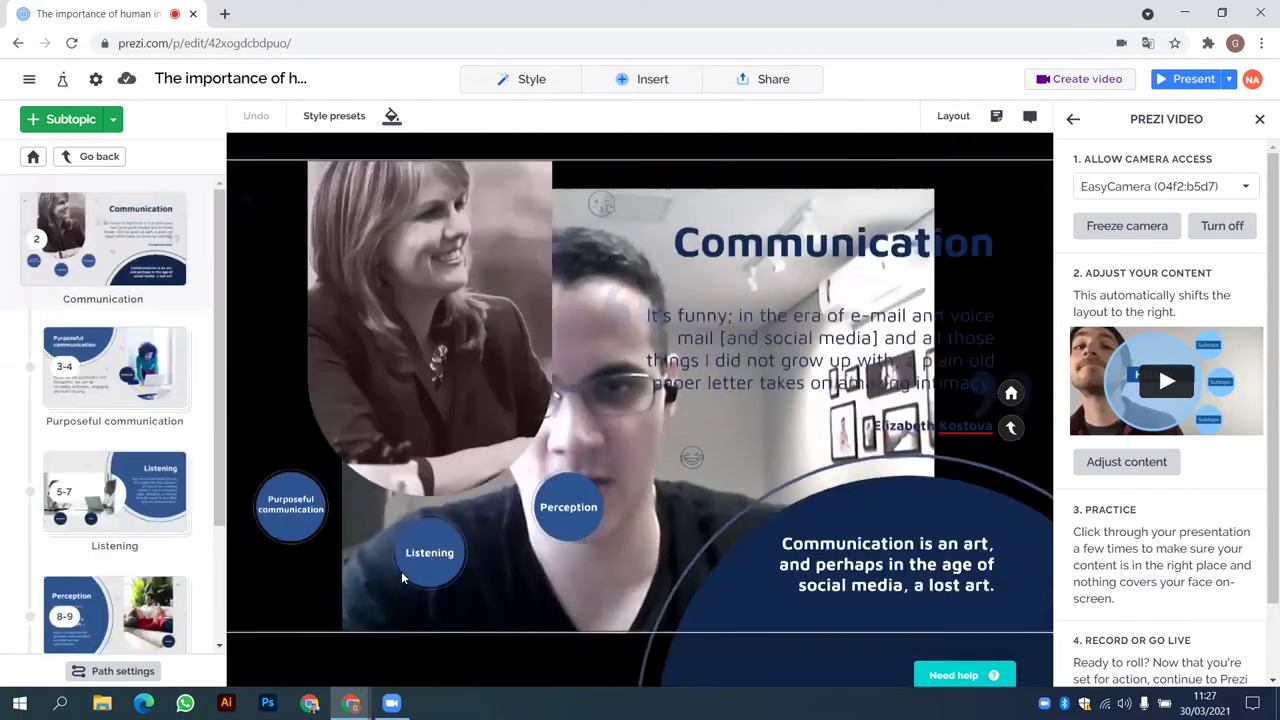
left_click(402, 575)
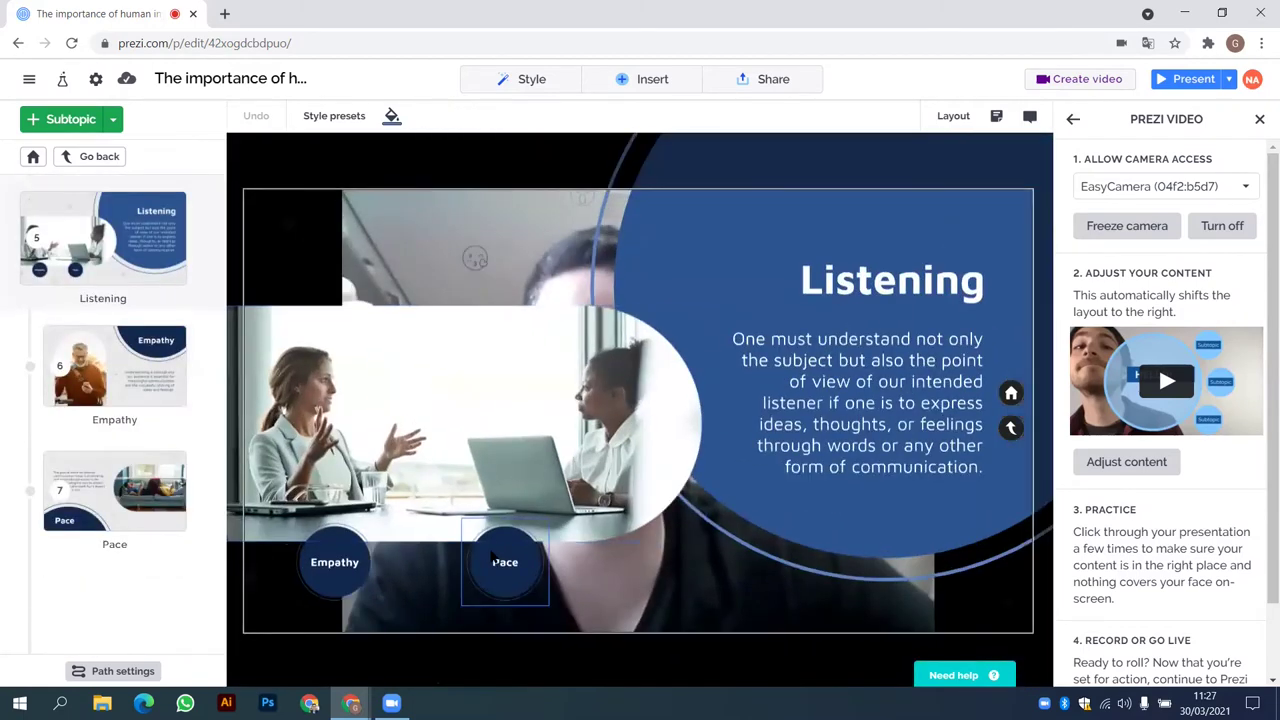
left_click(493, 560)
left_click(493, 529)
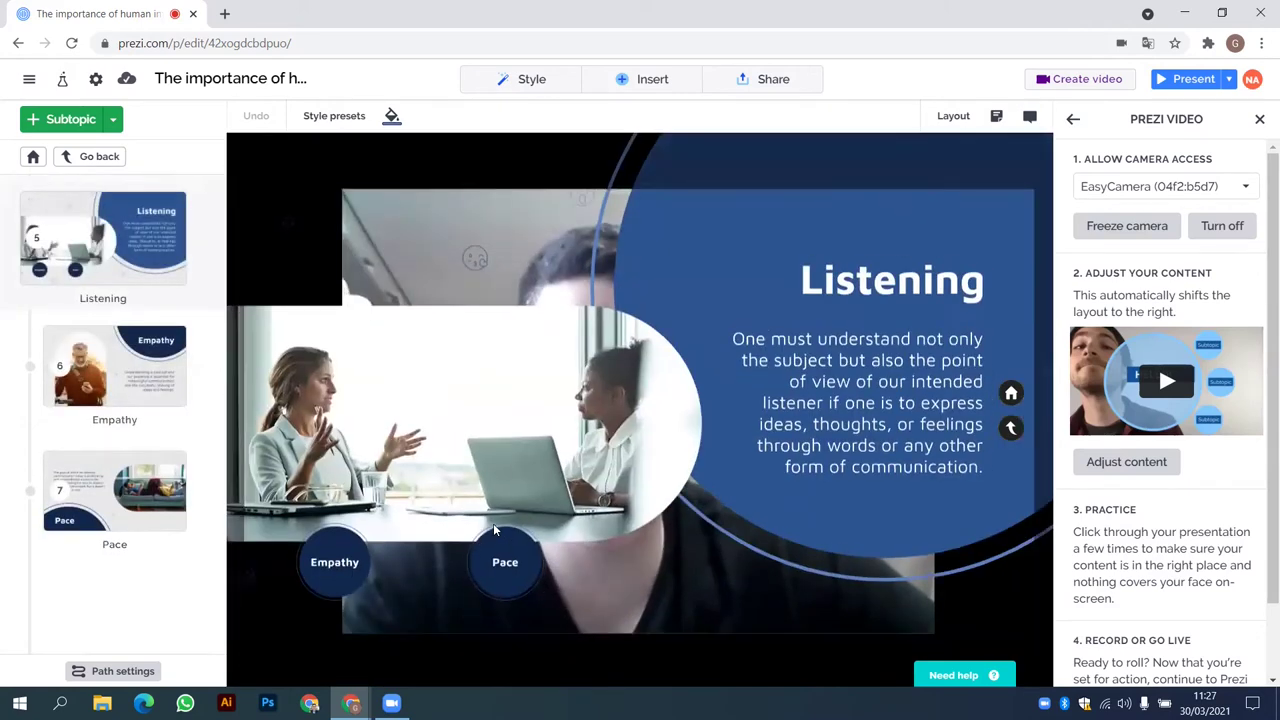
left_click(493, 523)
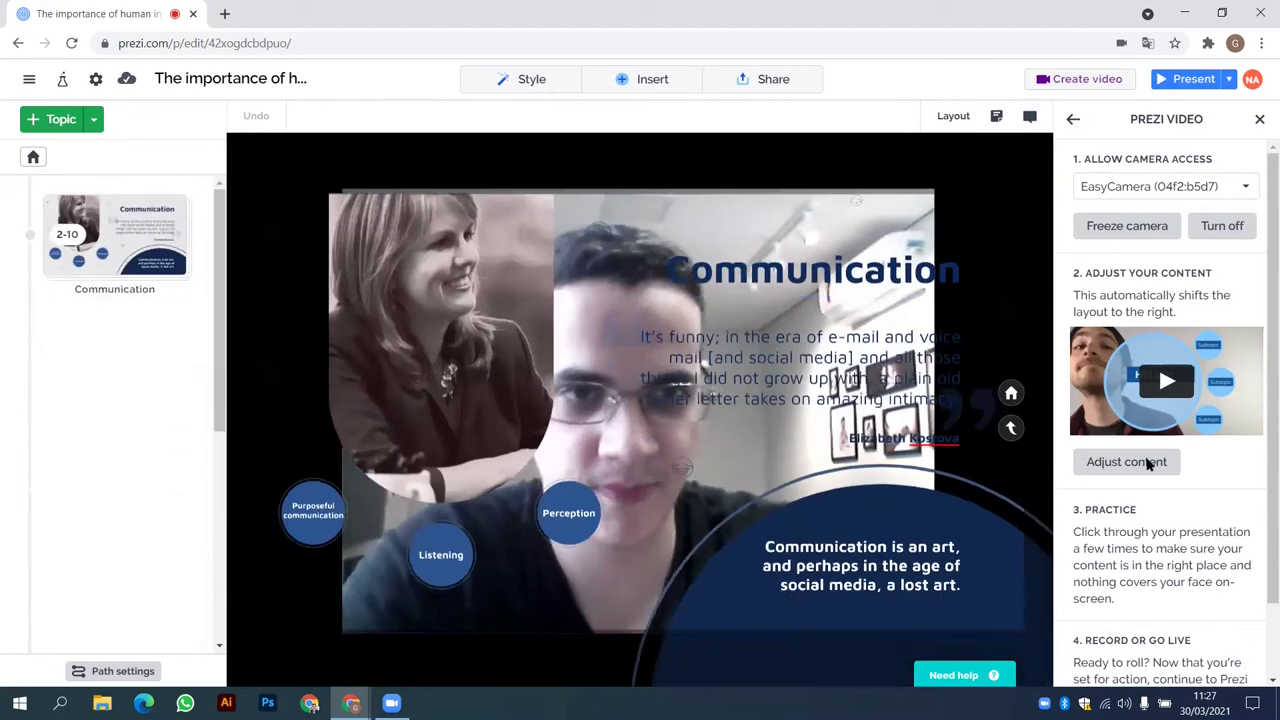
Step: Apply the automatic content adjustment to the copied presentation and select its Overview slide
left_click(1146, 462)
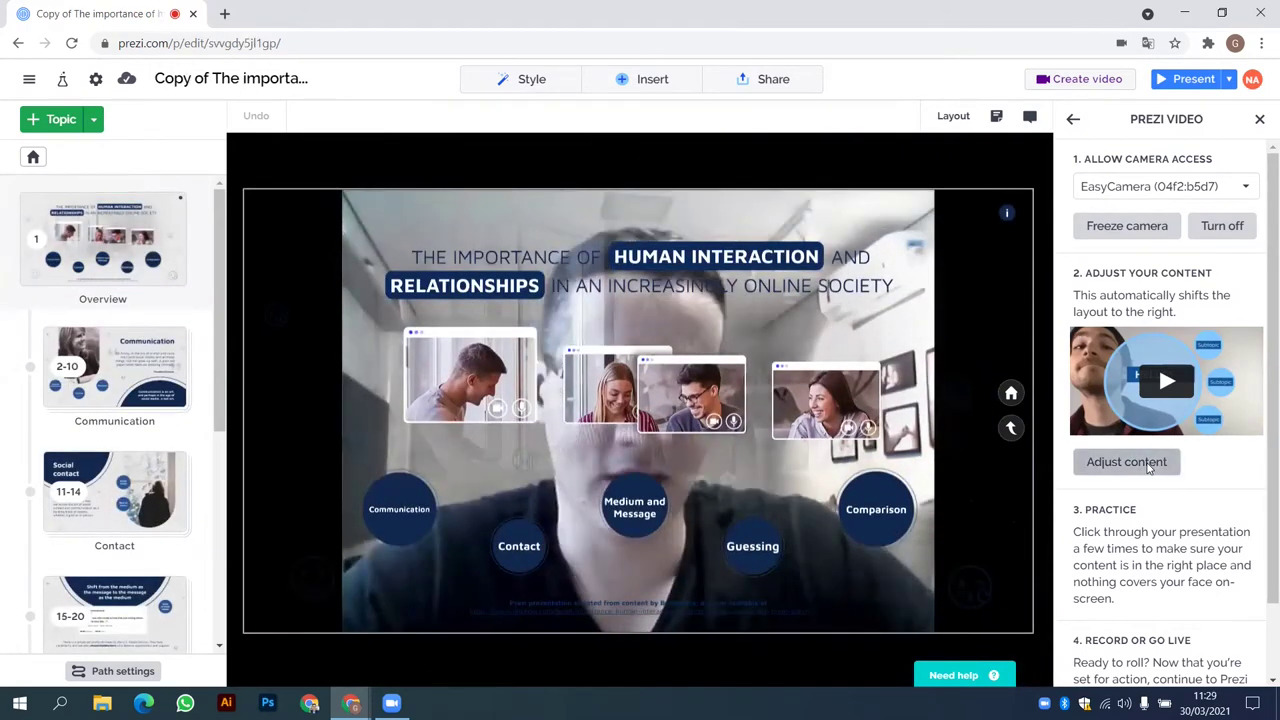
left_click(1148, 465)
left_click(703, 442)
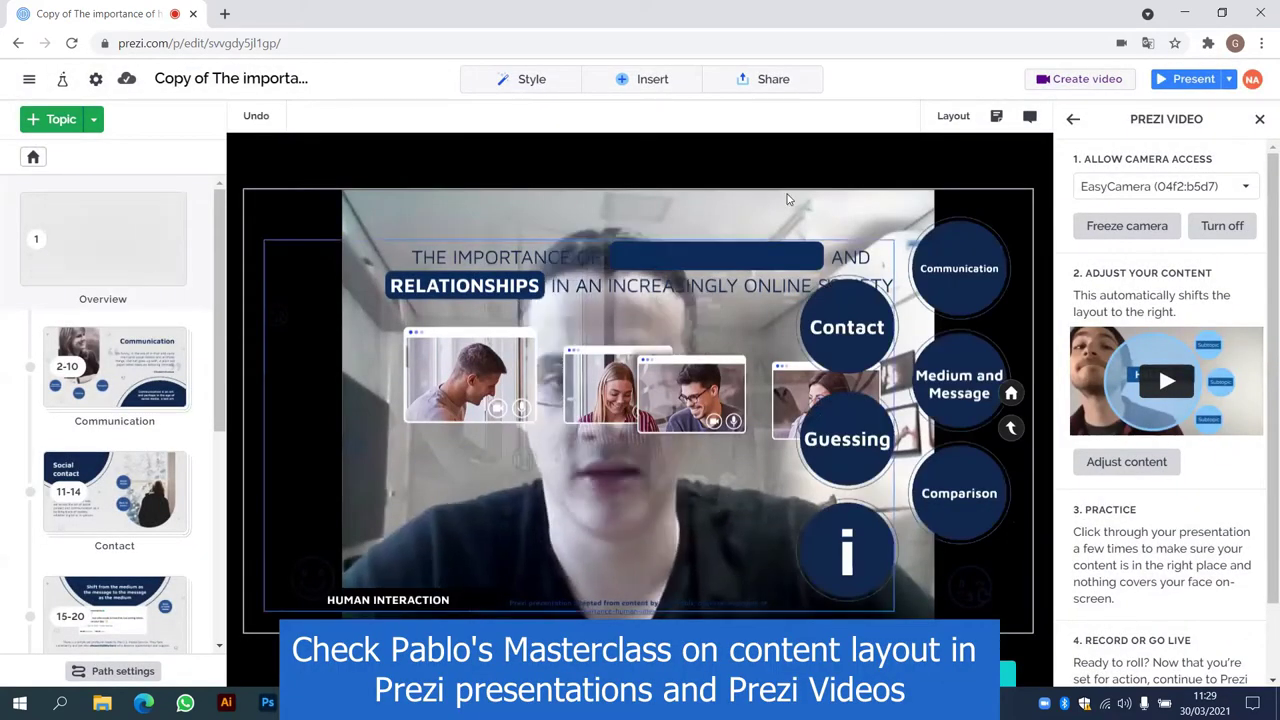
left_click(134, 234)
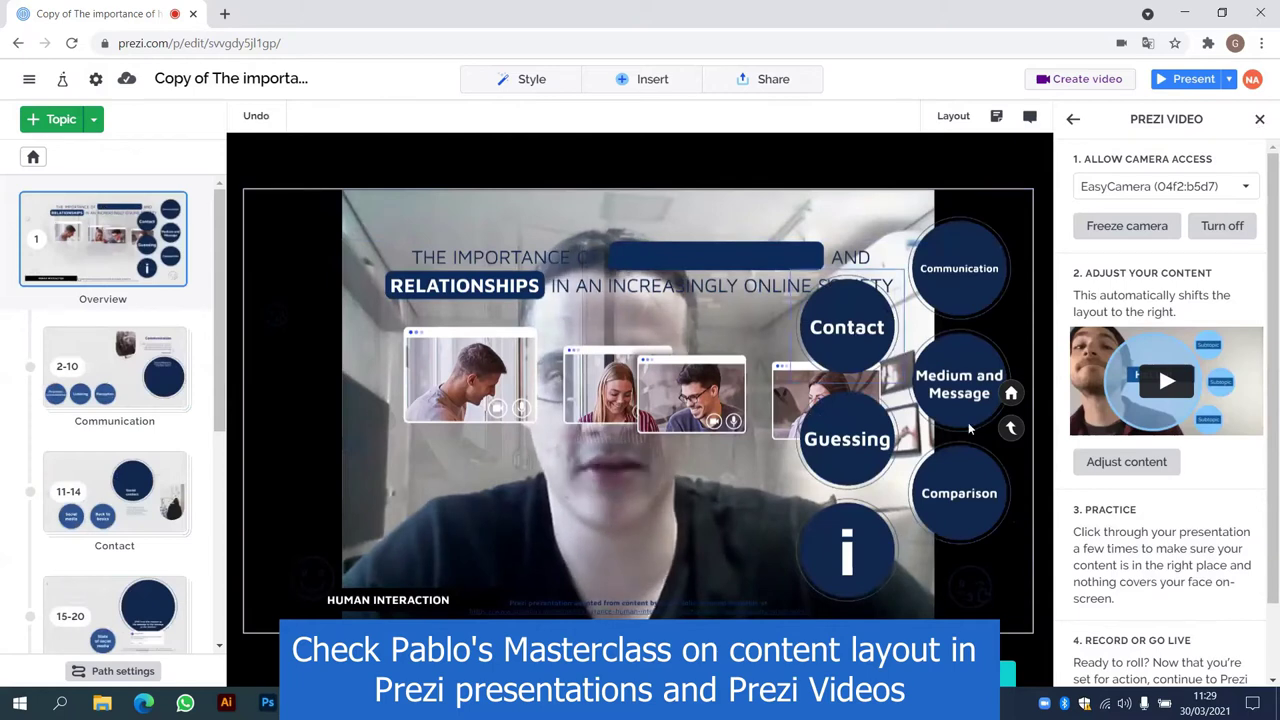
Step: Review the adjusted Contact topic by going through its Social media and Back to basics subtopics
left_click(847, 322)
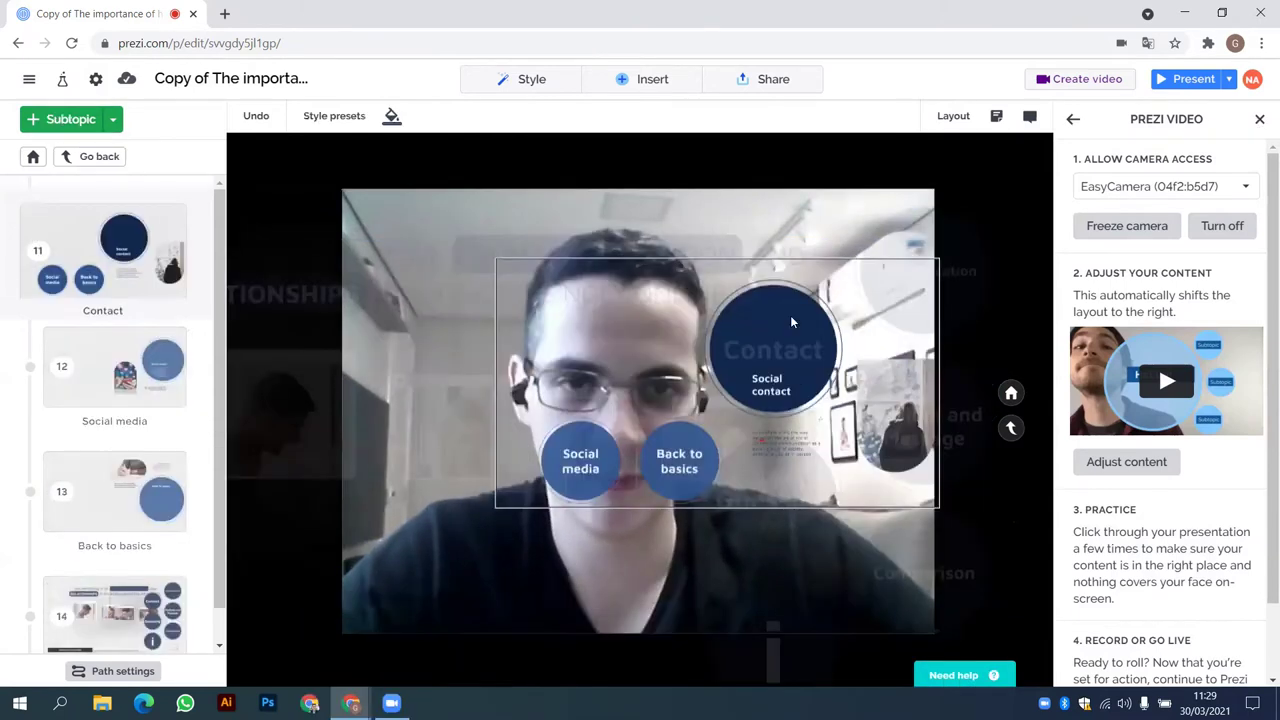
key("Right")
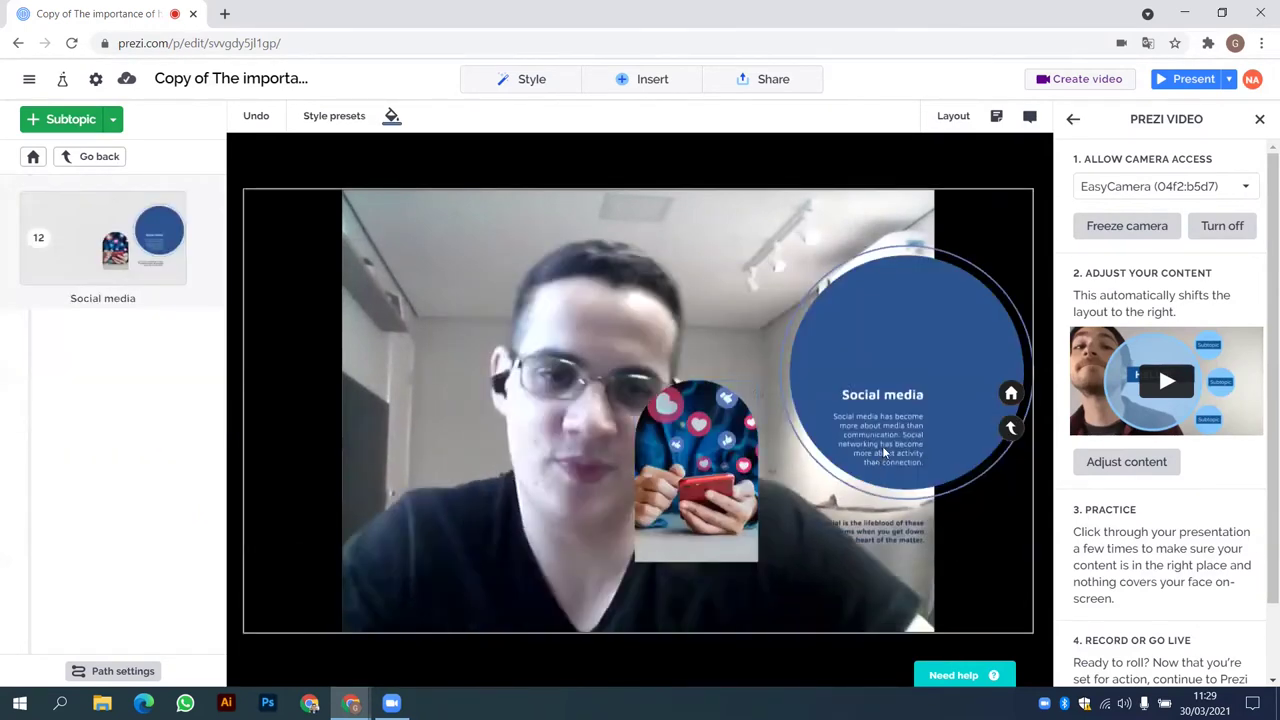
left_click(874, 447)
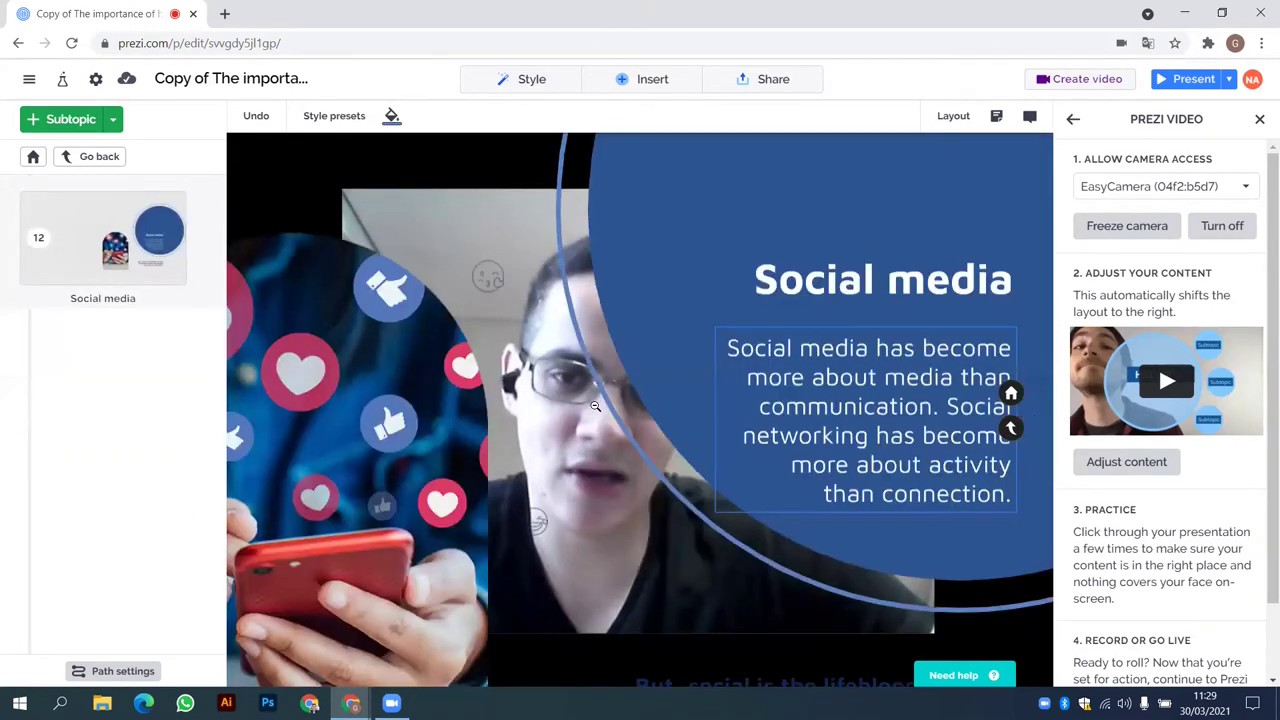
left_click(614, 404)
key("Right")
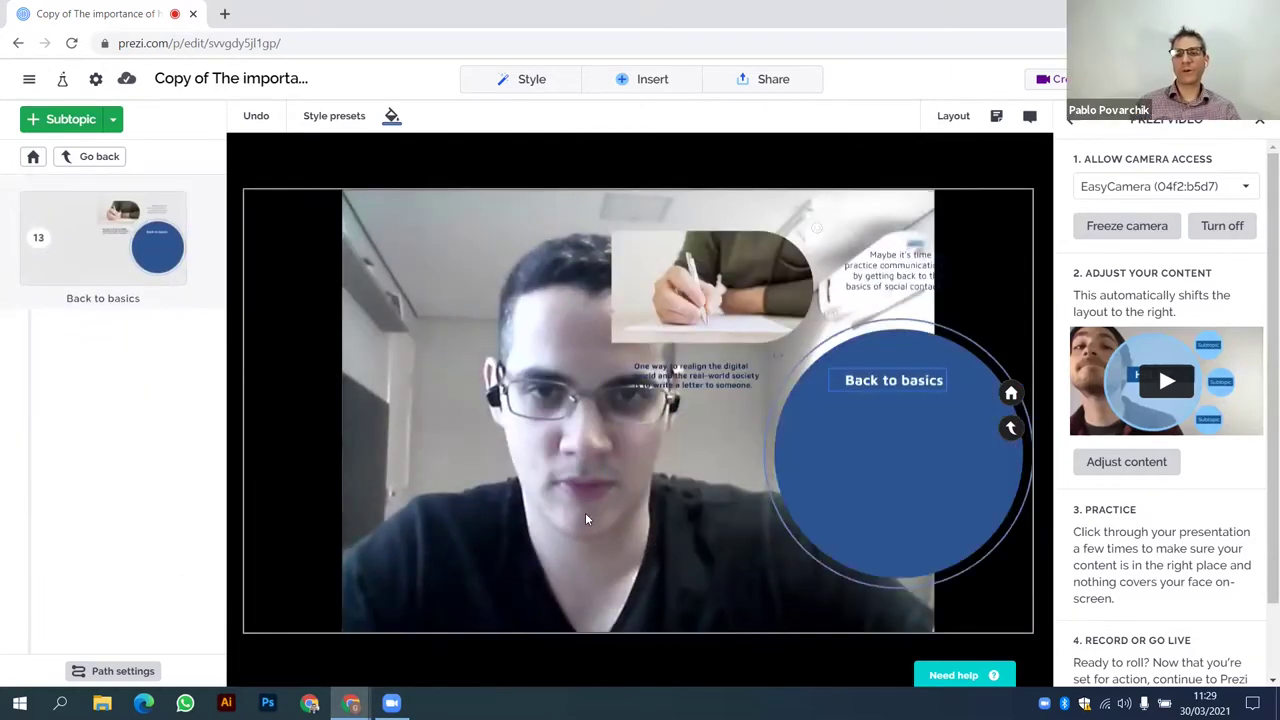
key("Right")
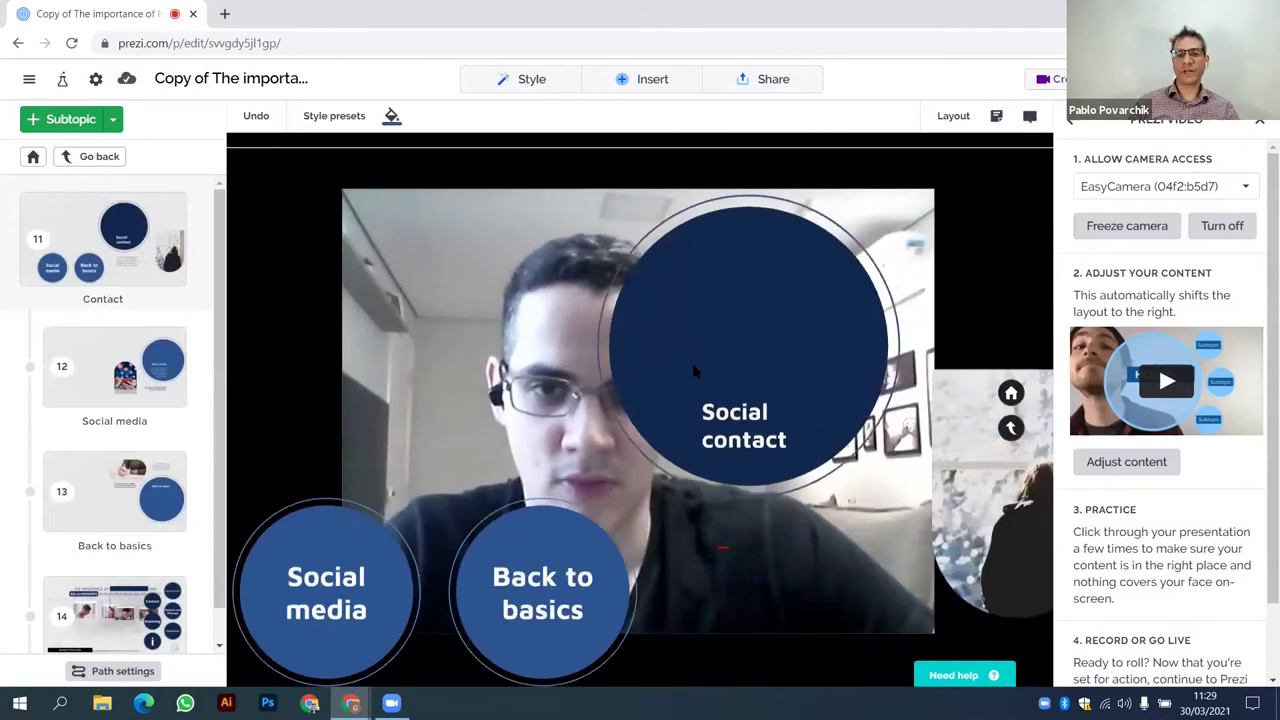
Step: Review the adjusted Guessing topic and its subtopics over the camera image, and return to the overview
left_click(816, 442)
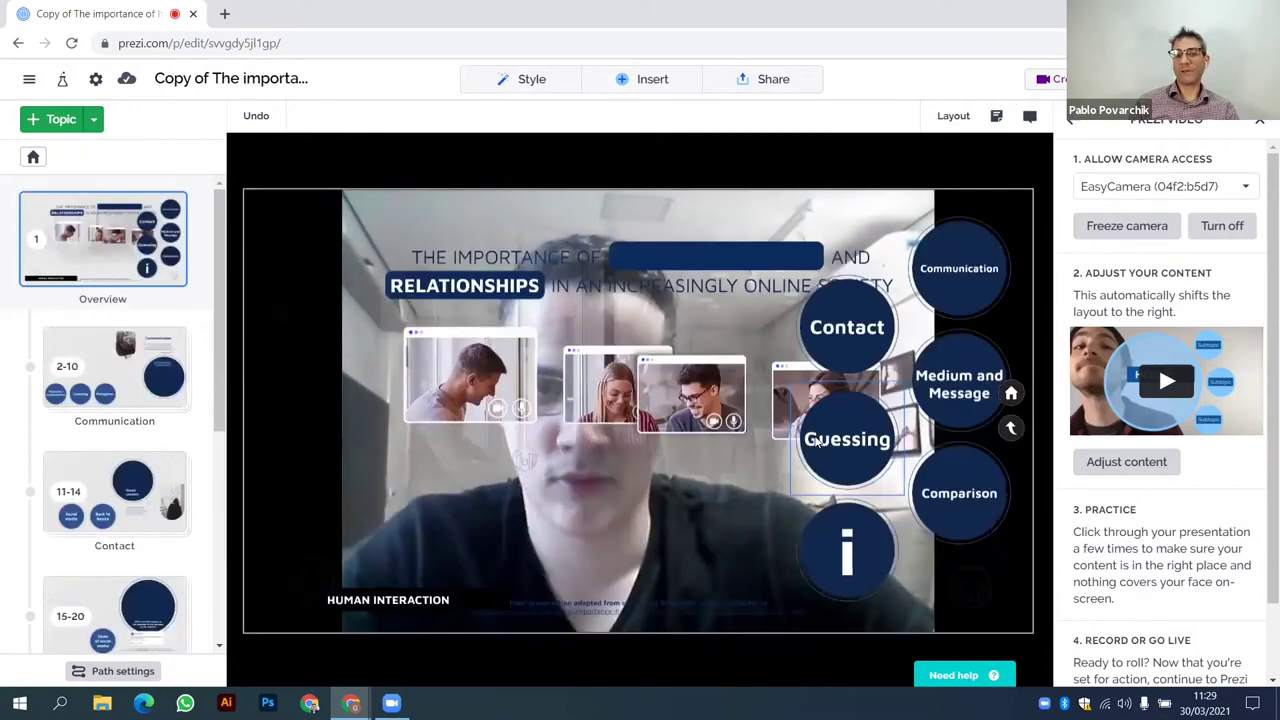
left_click(614, 572)
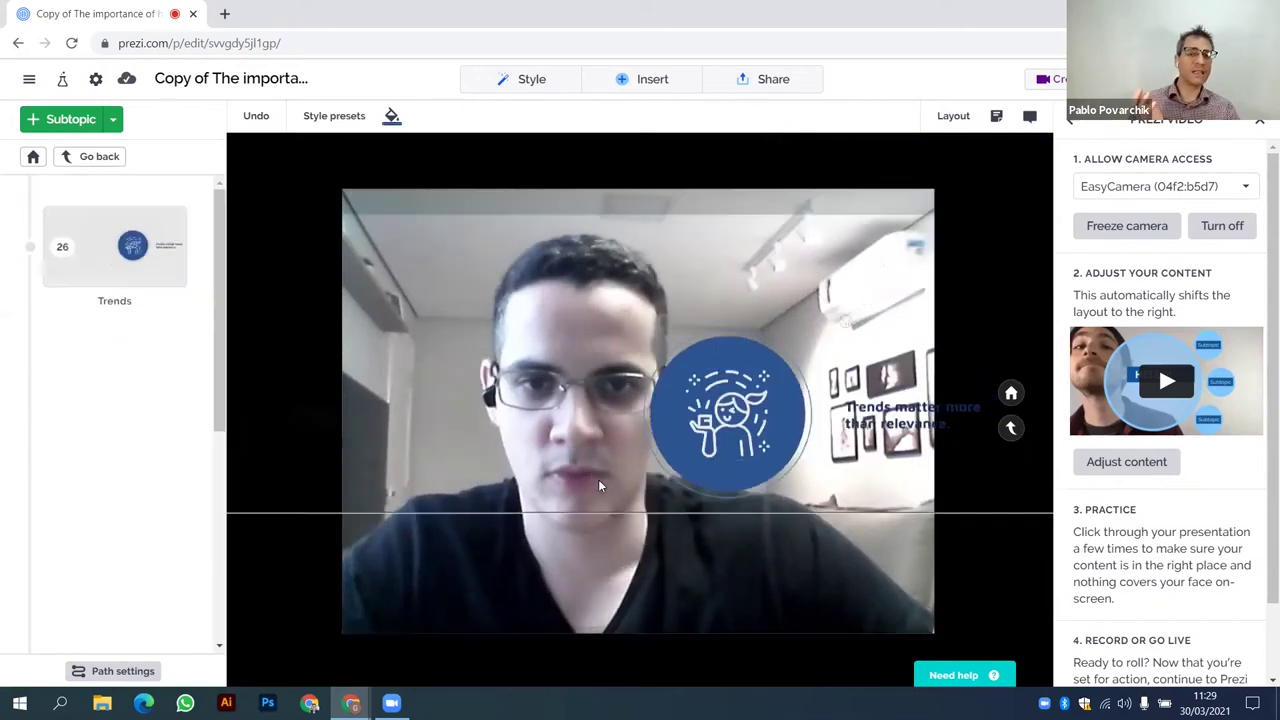
left_click(451, 565)
left_click(452, 555)
left_click(644, 430)
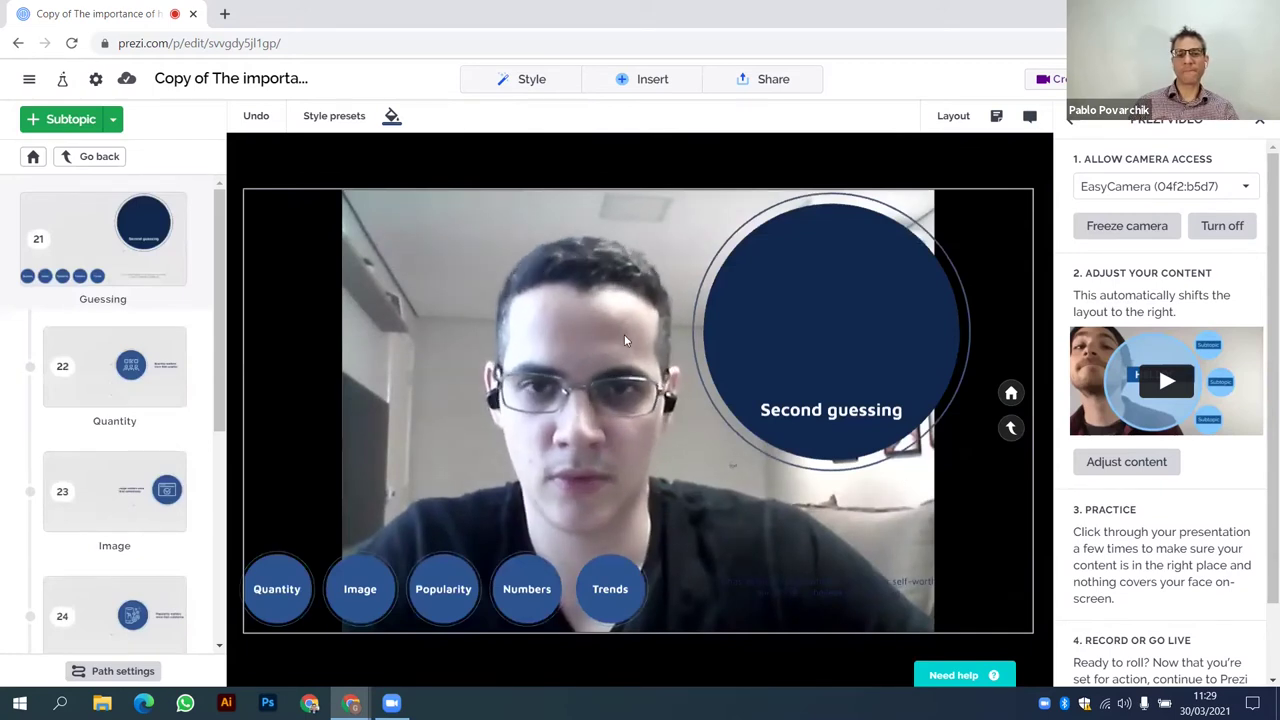
left_click(1011, 393)
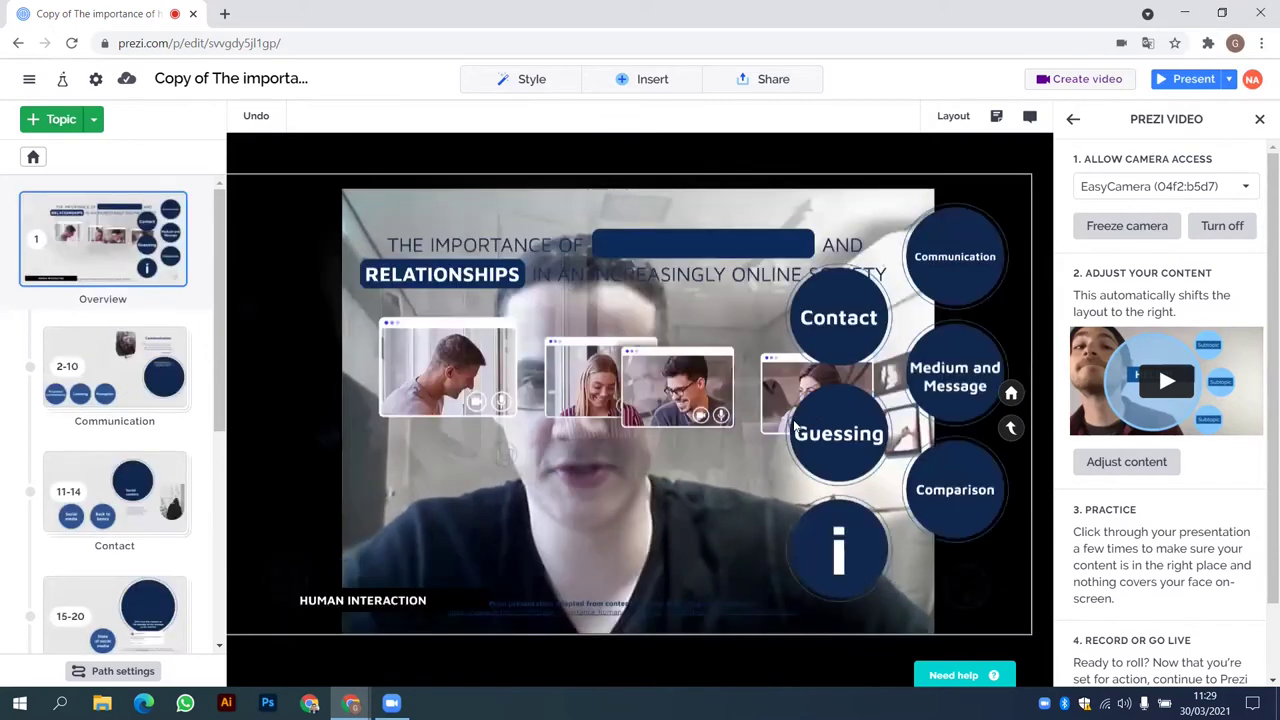
Step: Check the adjusted Medium and Message topic, return to the overview and undo the automatic content adjustment
left_click(966, 372)
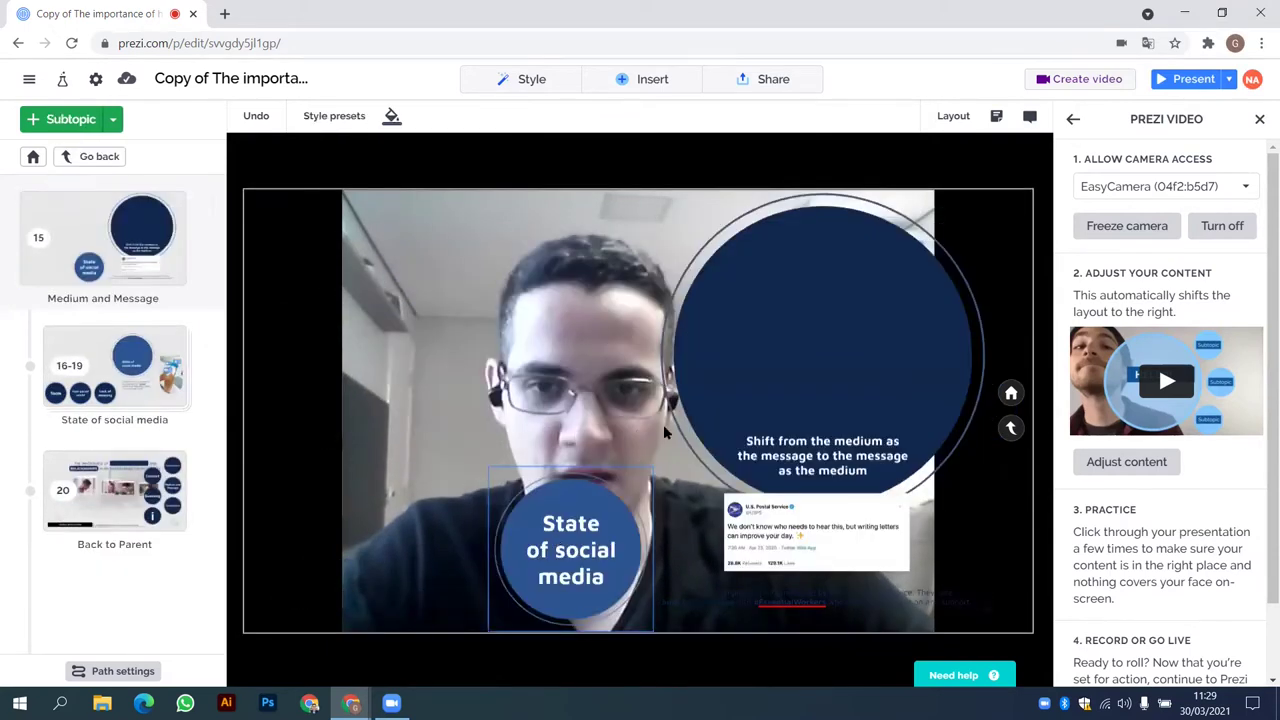
left_click(663, 424)
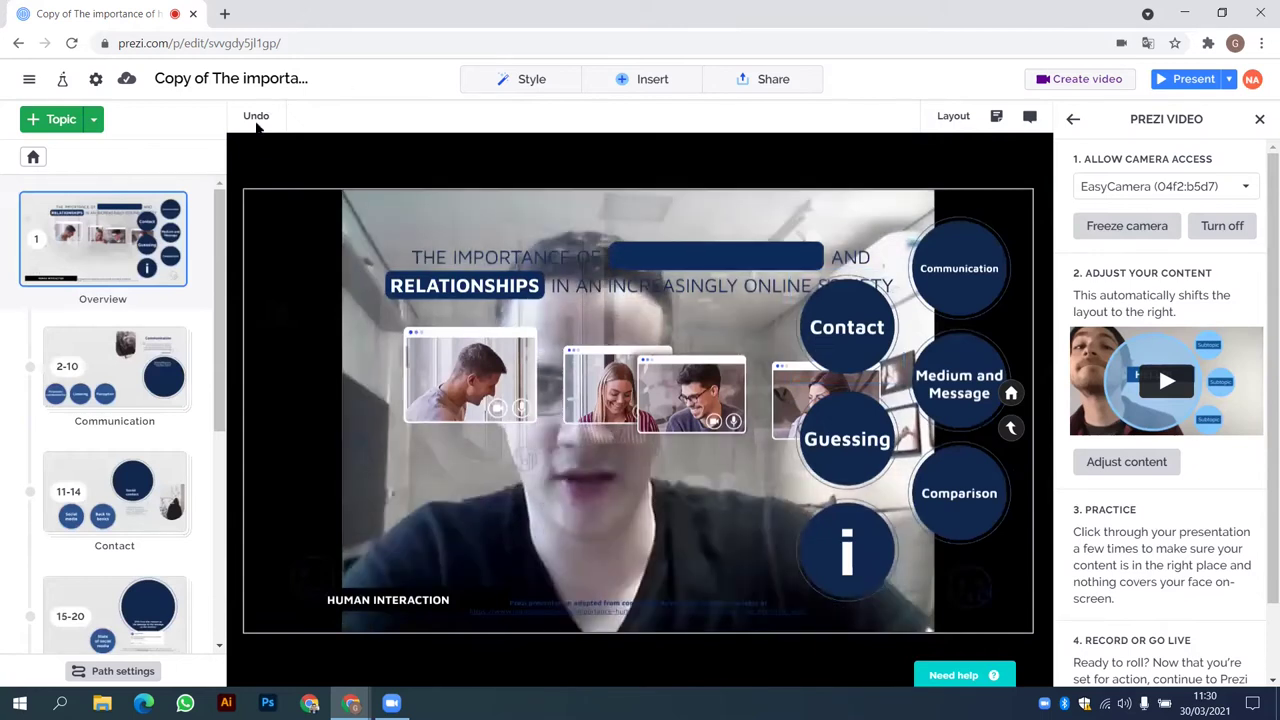
left_click(256, 116)
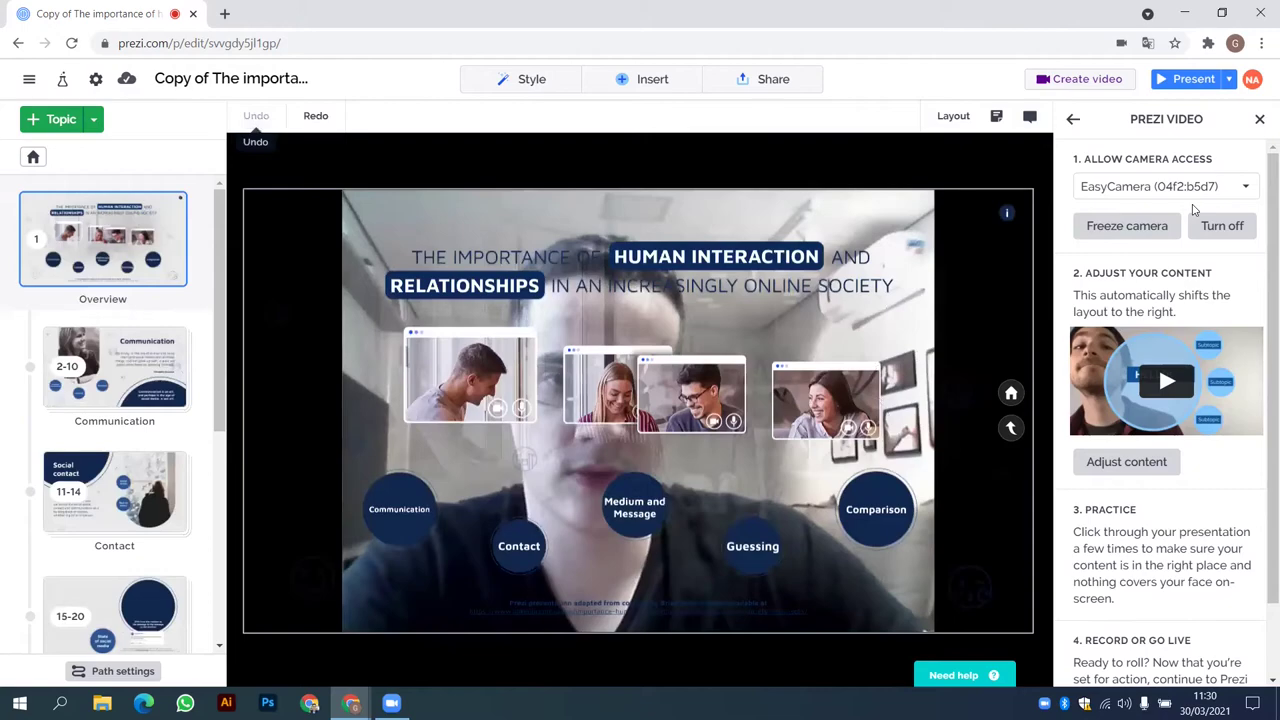
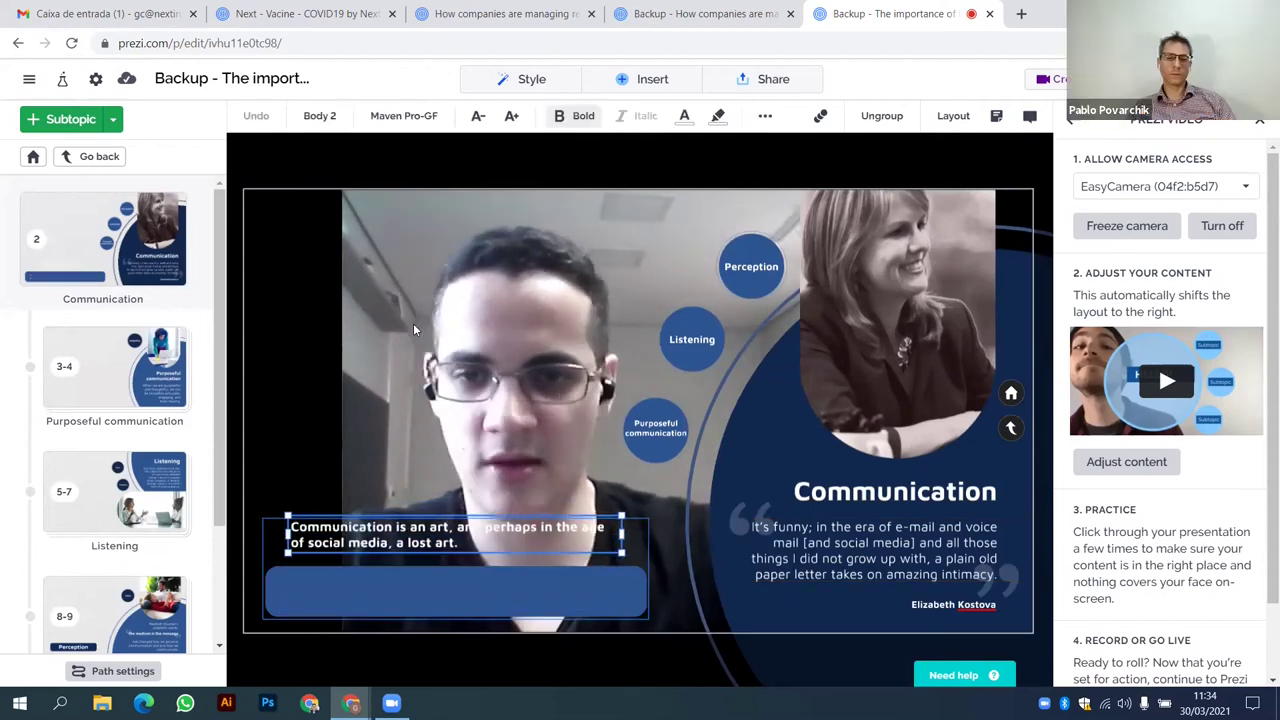
Step: Place the Communication slide's caption text above its blue bar and undo the move
left_click(438, 528)
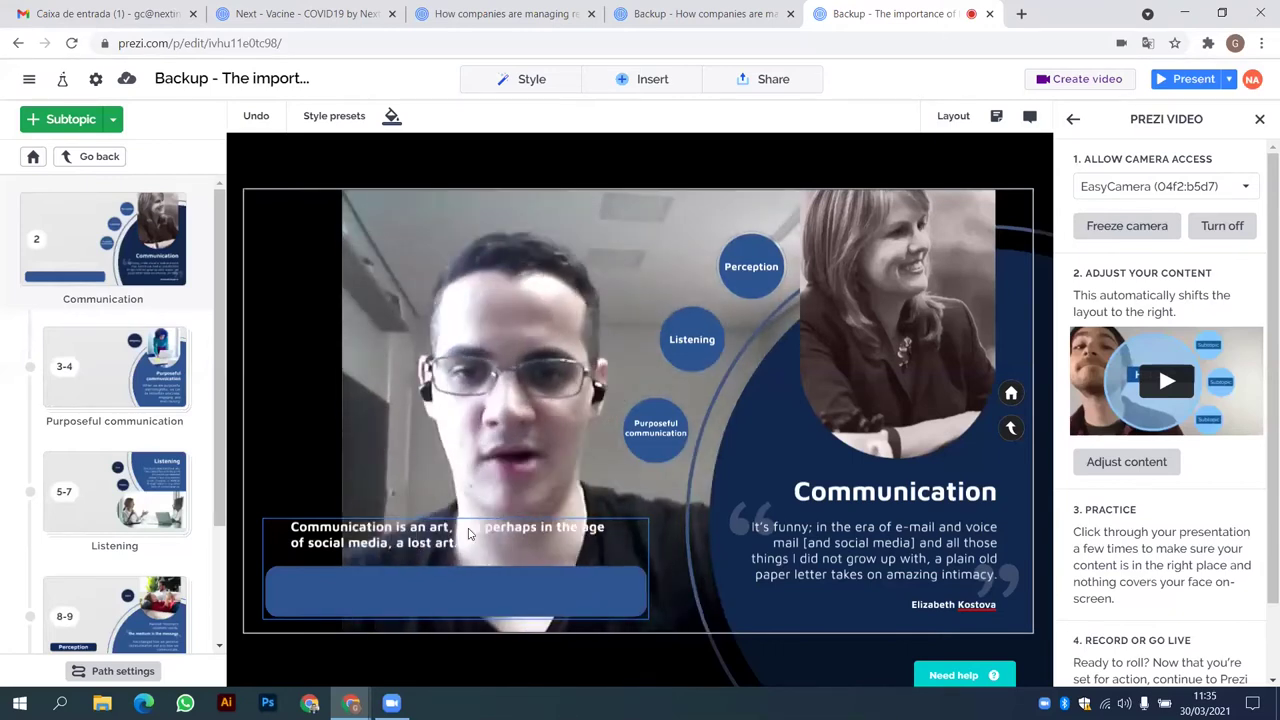
type(".")
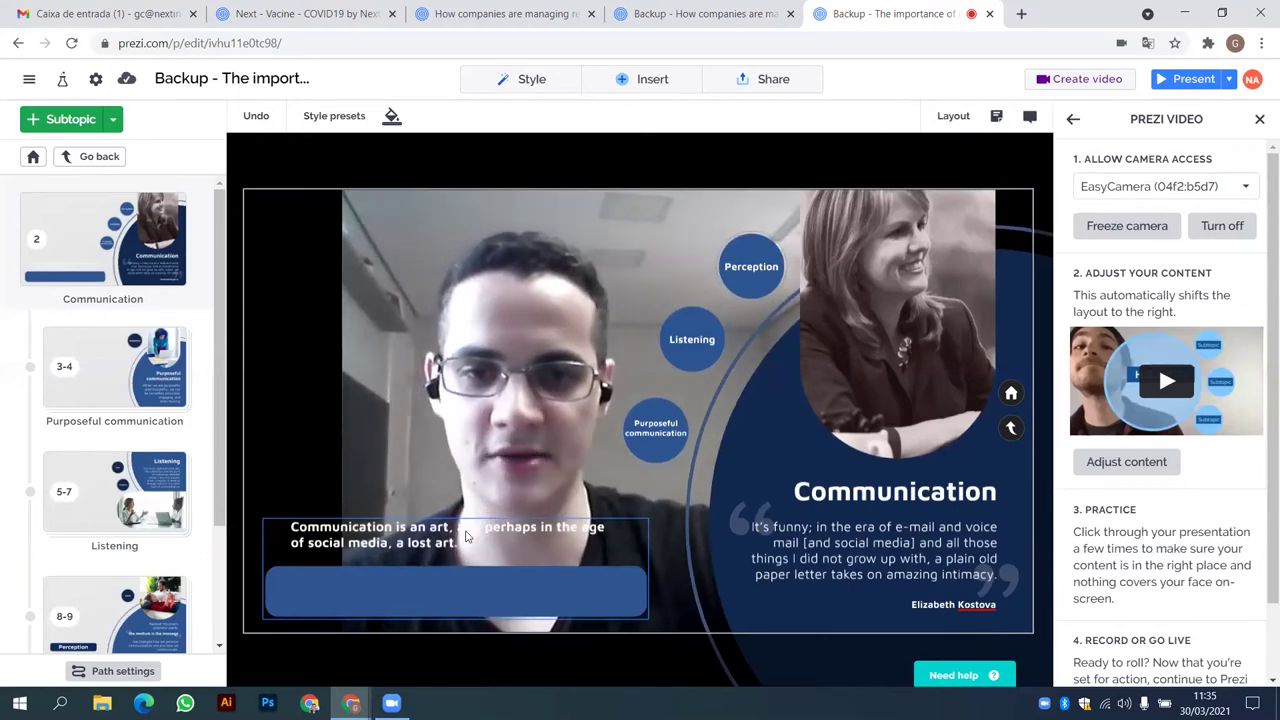
left_click(533, 439)
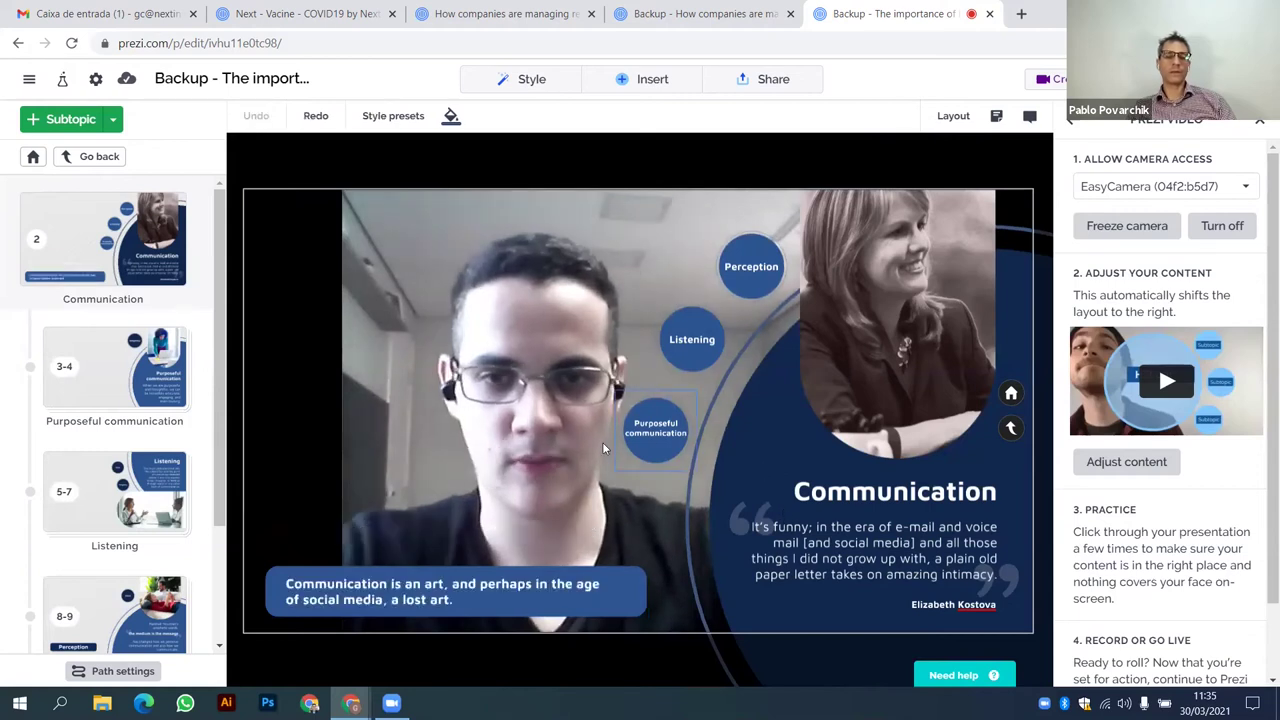
key("ctrl+z")
Step: Open the Purposeful communication subtopic, take away the blue circle behind its text and undo that change
left_click(649, 409)
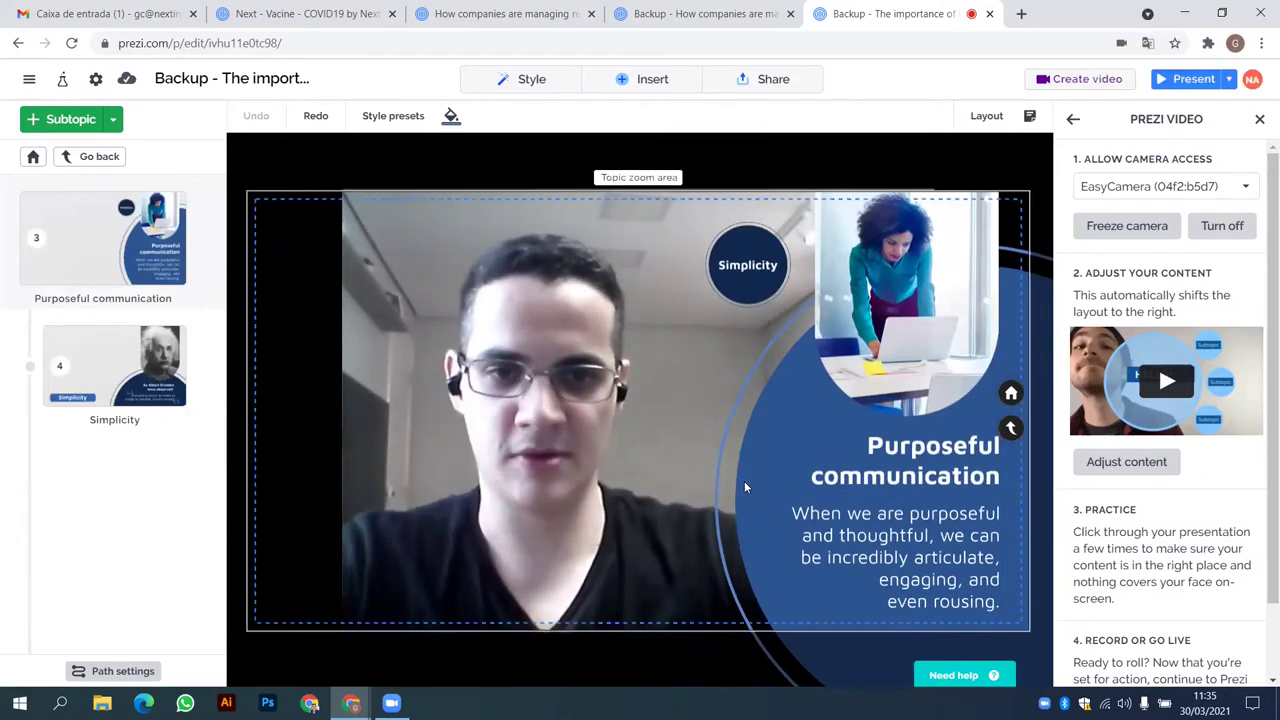
left_click(135, 240)
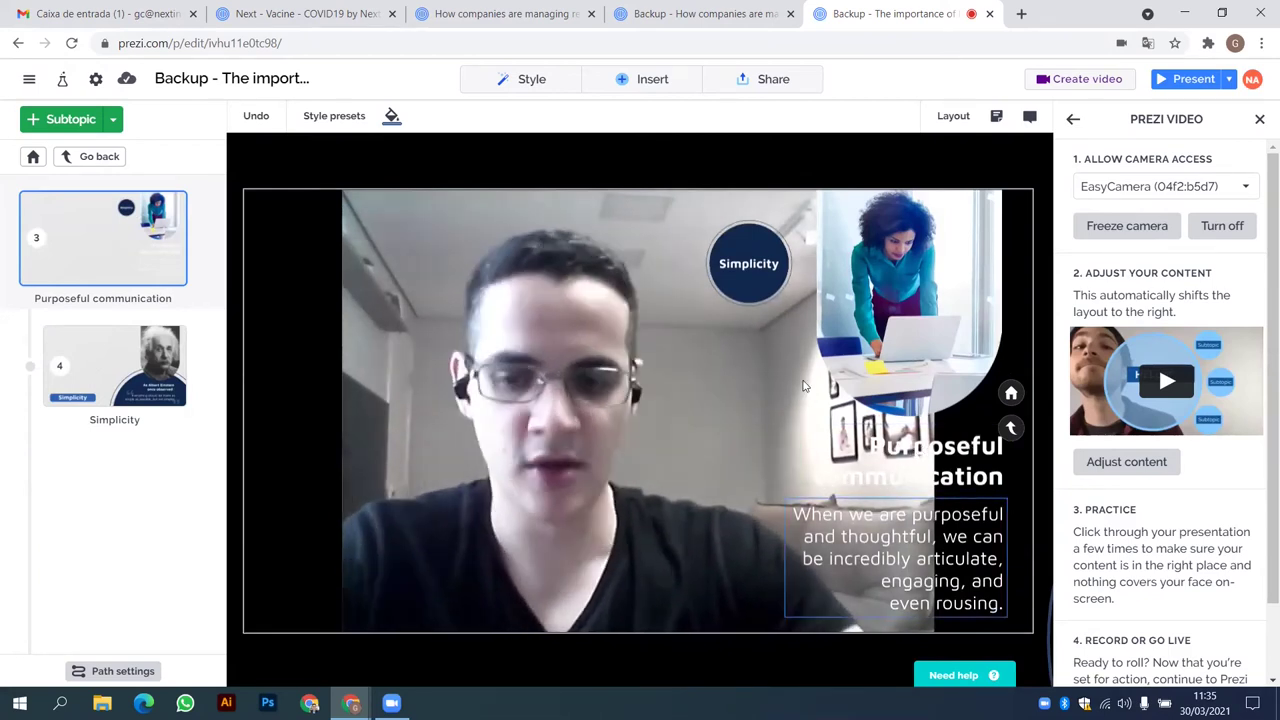
key("ctrl+z")
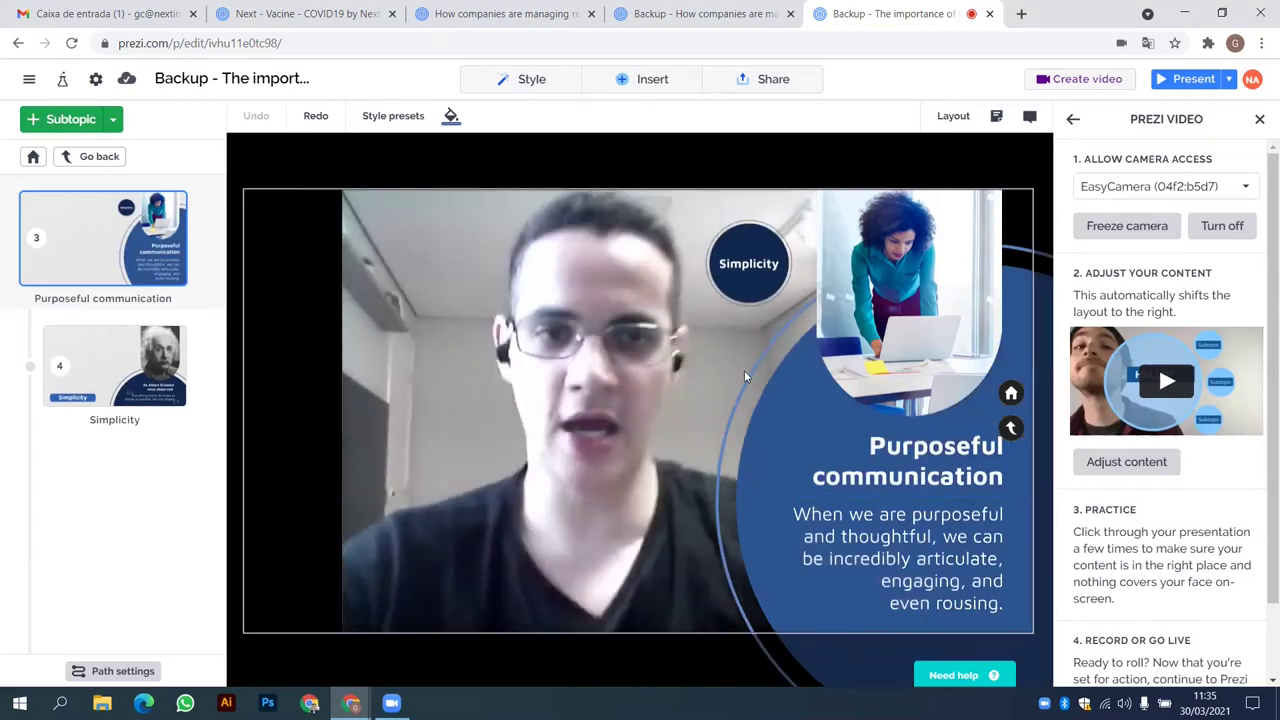
Step: Show the Simplicity subtopic, return to Communication and go through Perception to its Intent subtopic
left_click(742, 250)
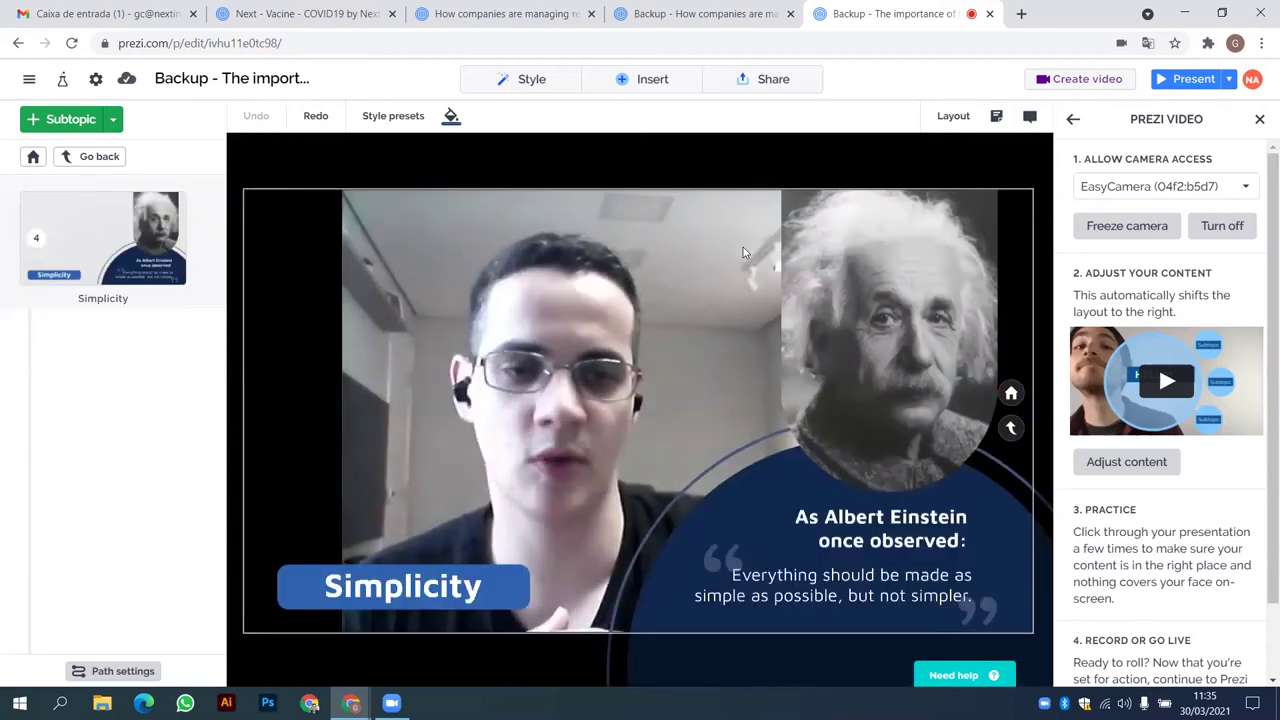
left_click(813, 224)
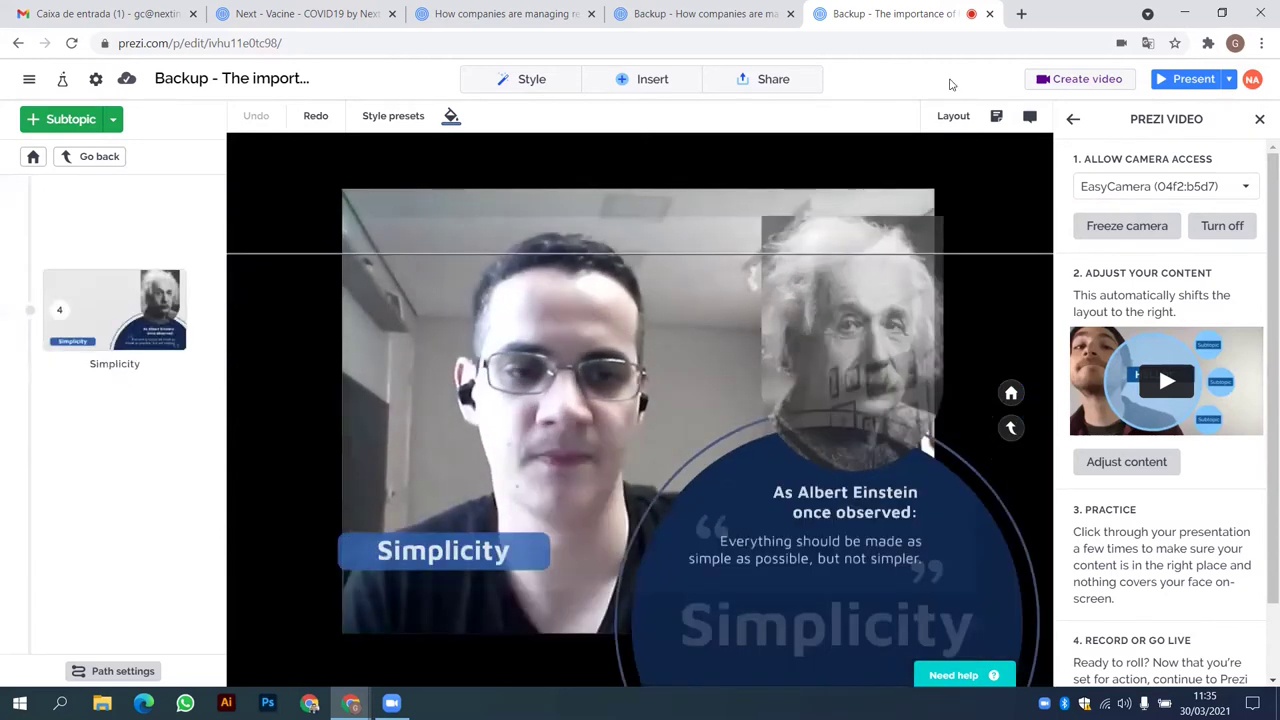
left_click(756, 339)
left_click(744, 286)
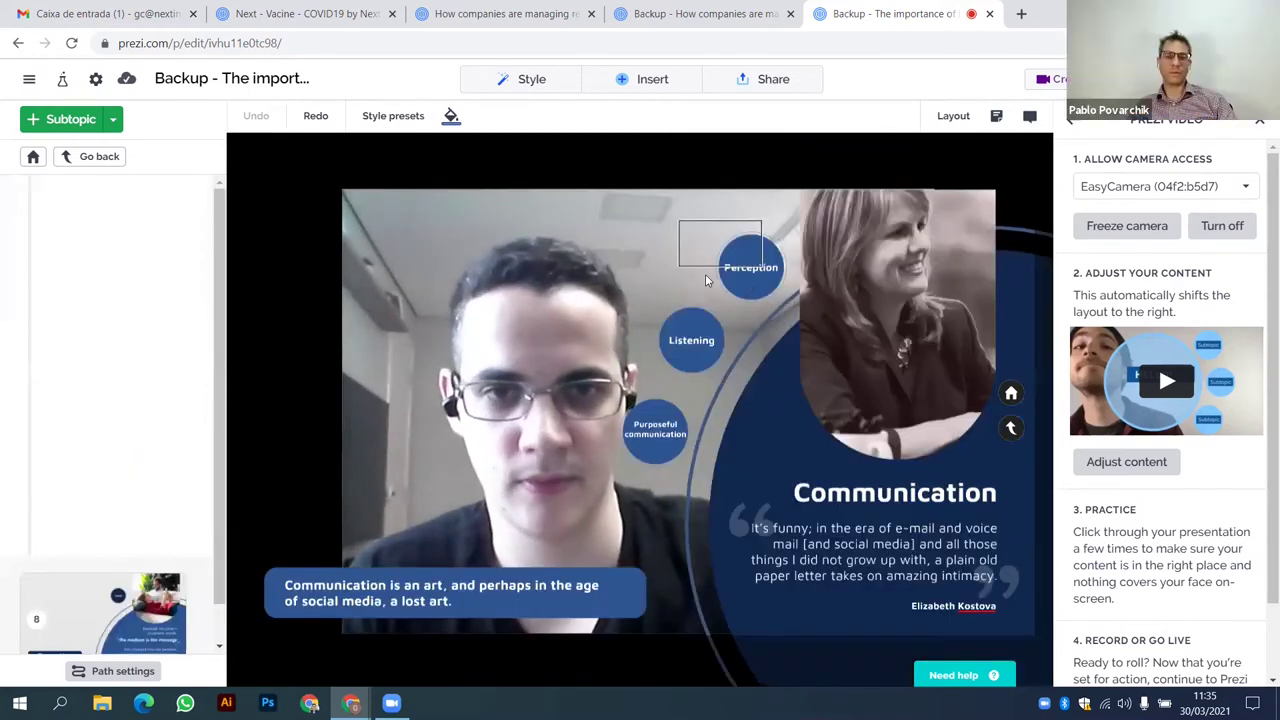
left_click(705, 274)
left_click(705, 276)
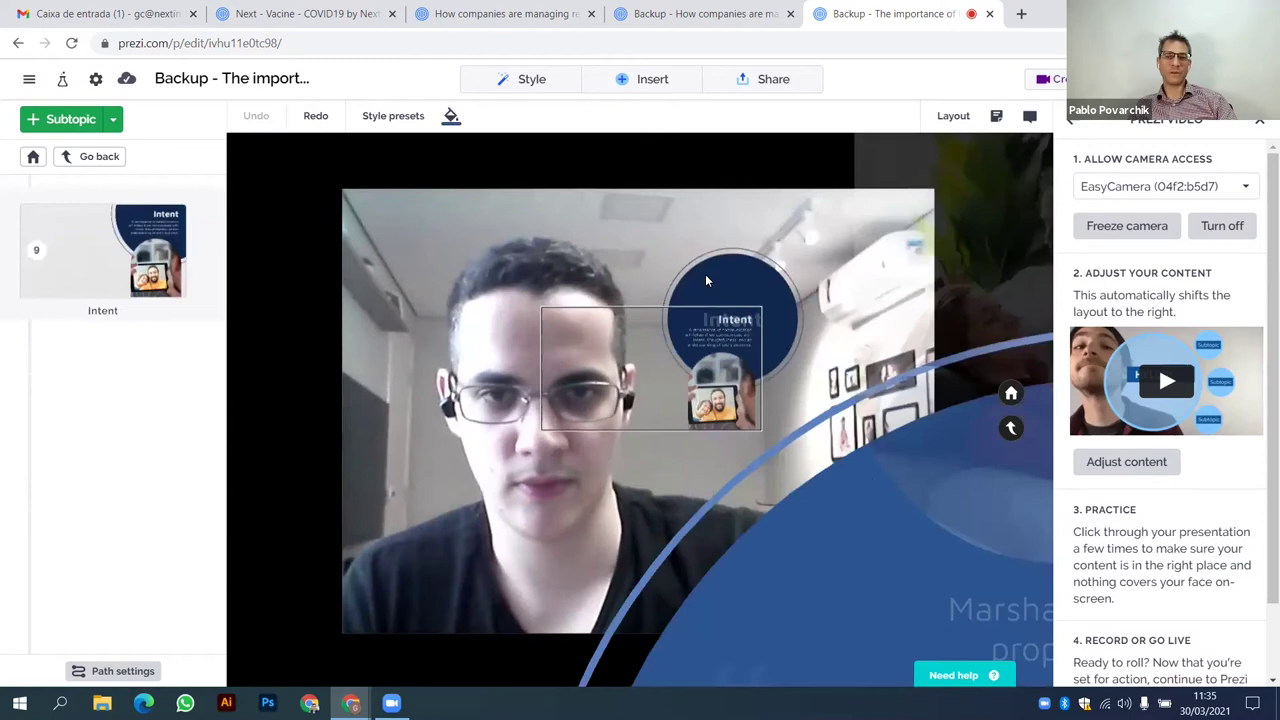
left_click(705, 276)
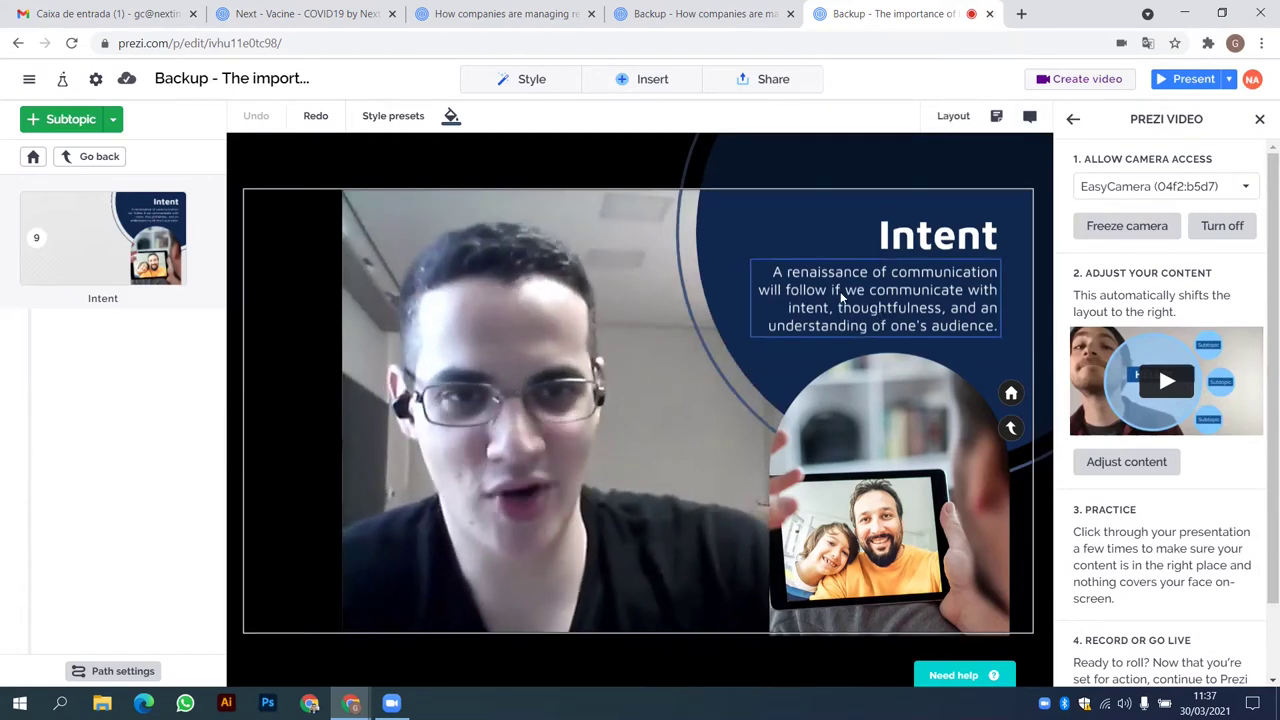
left_click(806, 261)
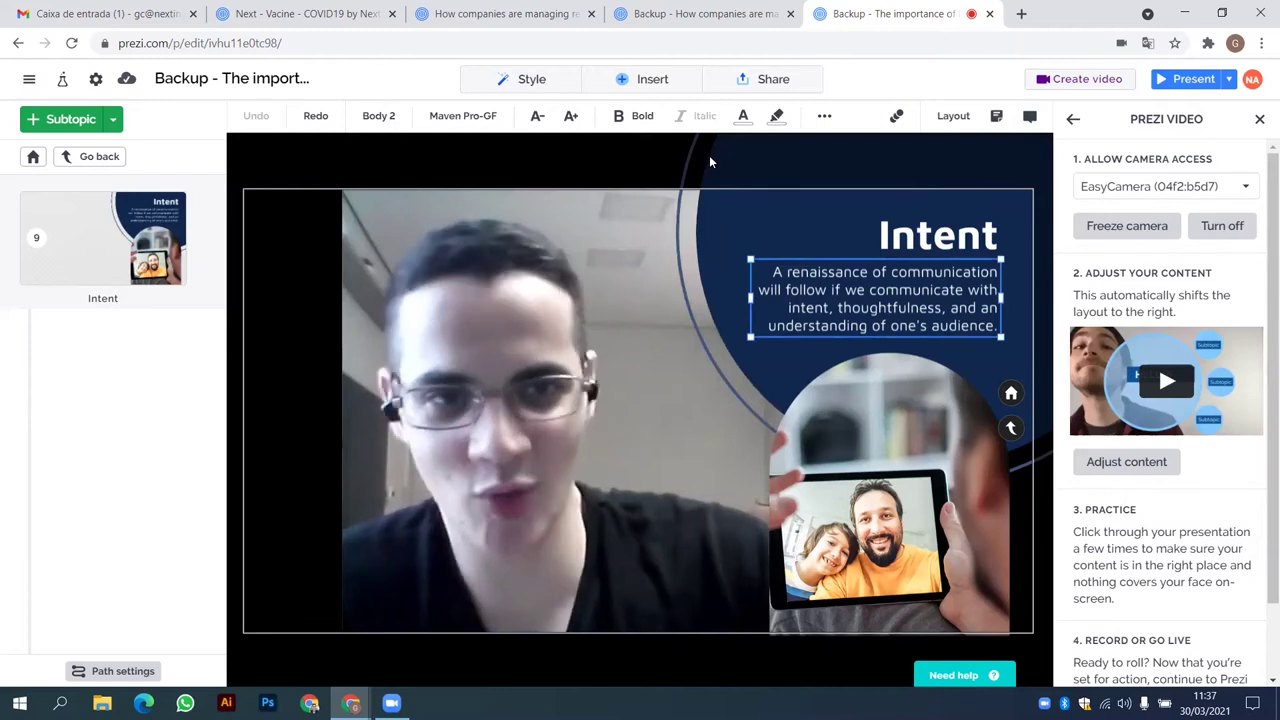
left_click(592, 182)
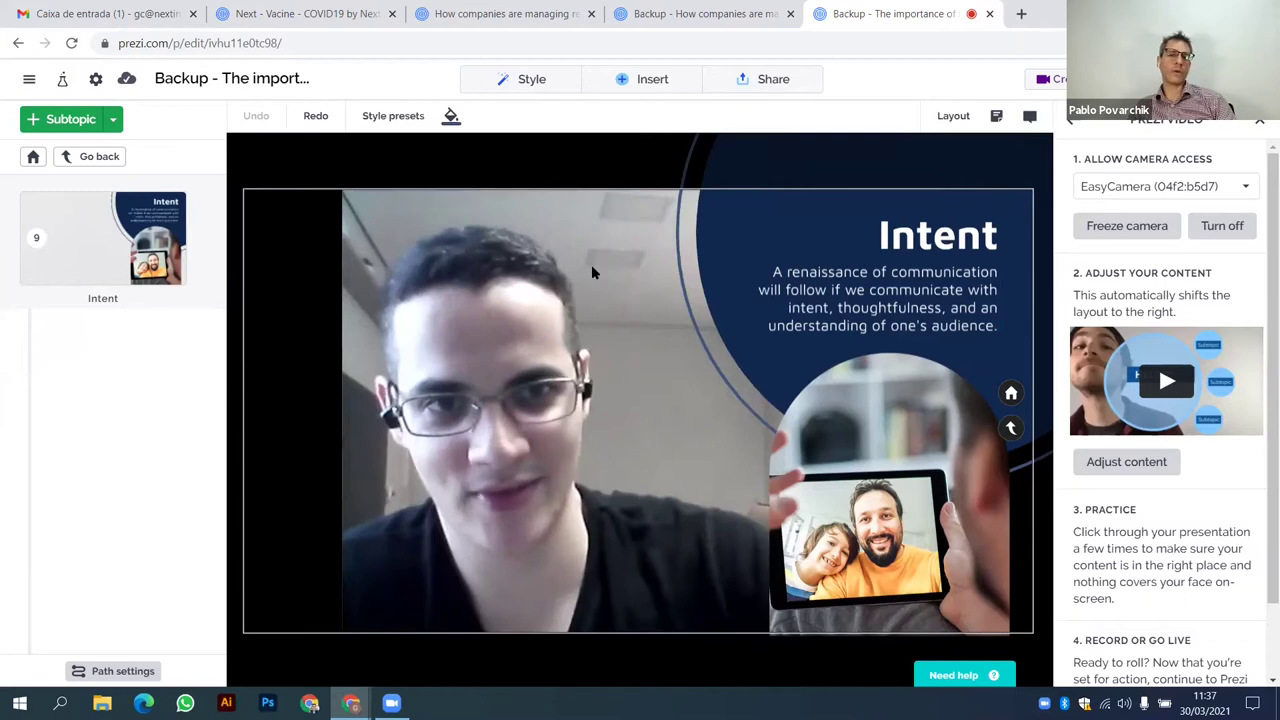